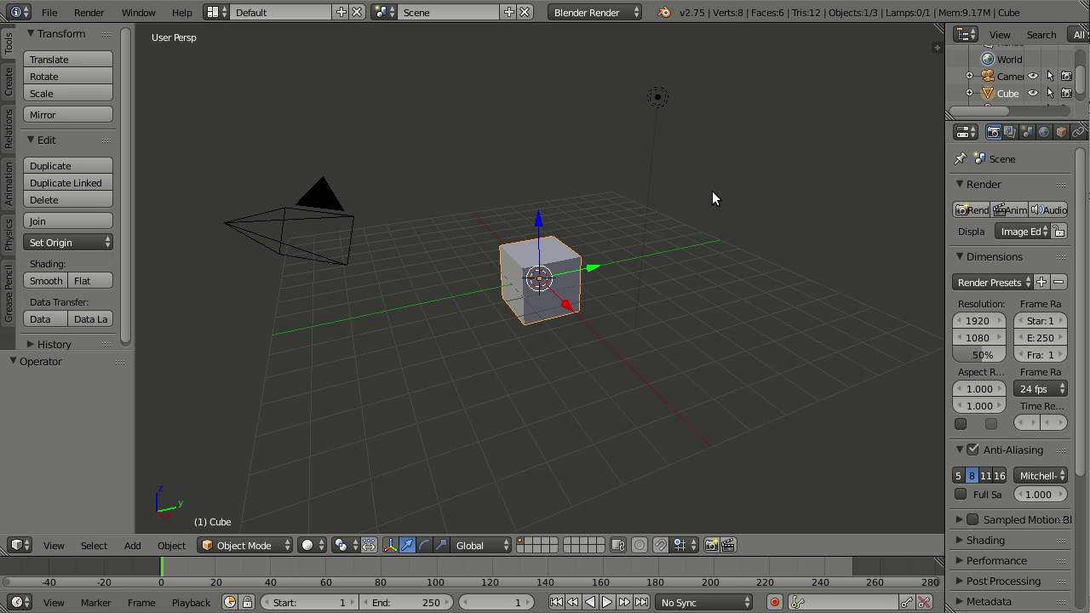
- Widen the properties editor and enable Views with Stereo 3D in the render layer settings
{"action": "left_click", "coordinate": [1010, 133]}
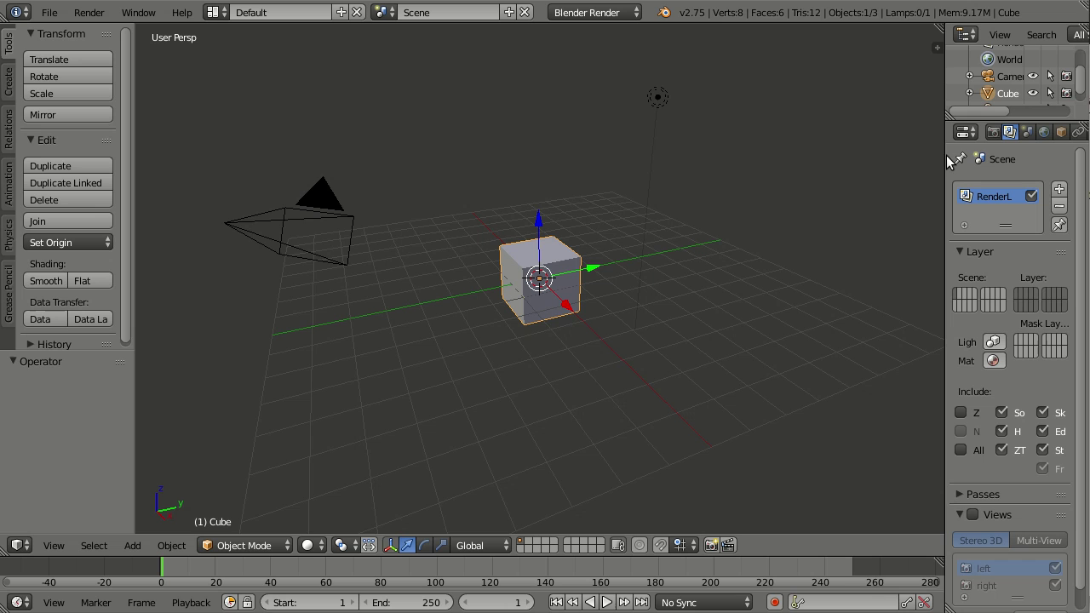
{"action": "left_click_drag", "start_coordinate": [946, 159], "coordinate": [908, 160]}
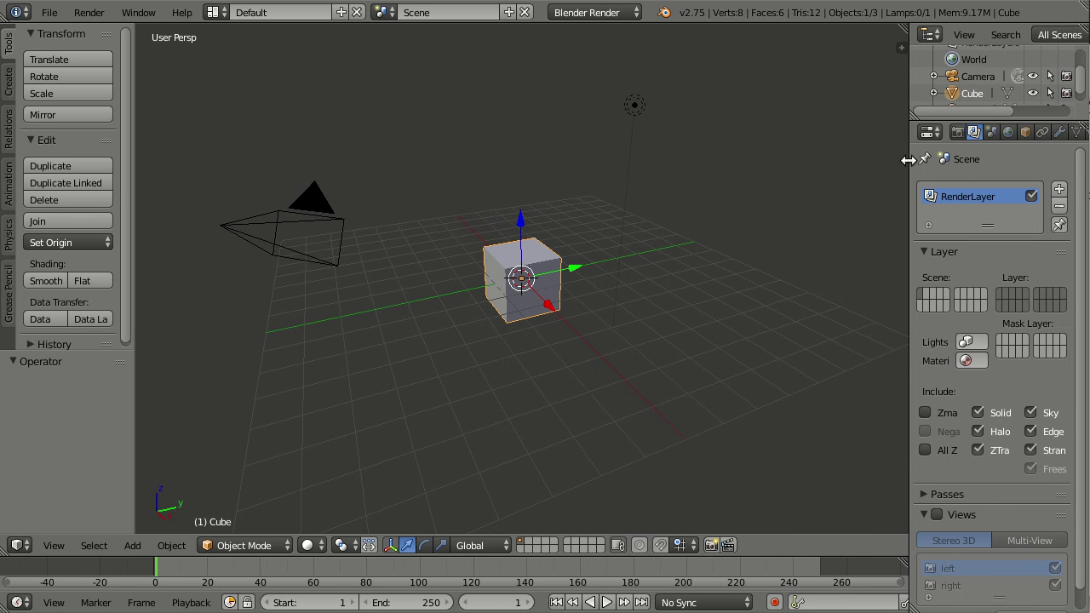
{"action": "left_click", "coordinate": [937, 516]}
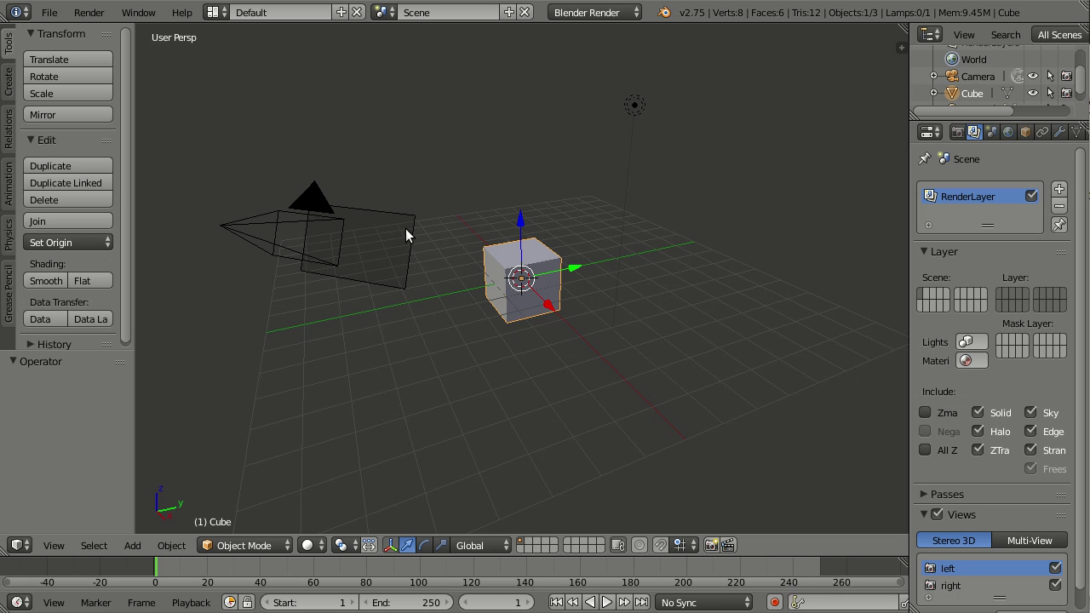
- Look through the scene camera and hide the tool shelf to enlarge the viewport
{"action": "key", "text": "KP_0"}
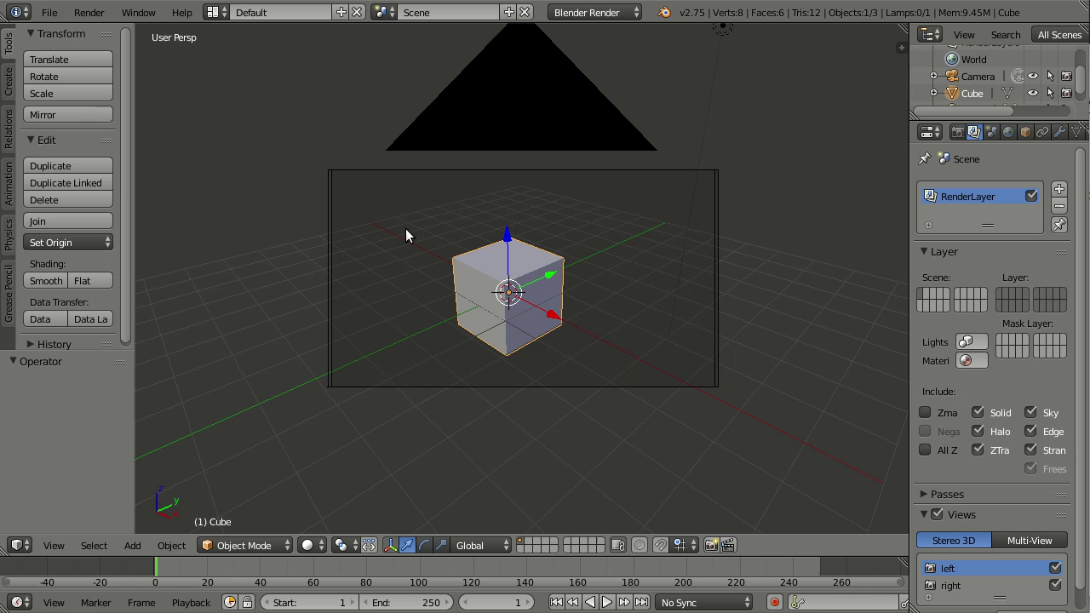
{"action": "key", "text": "KP_0"}
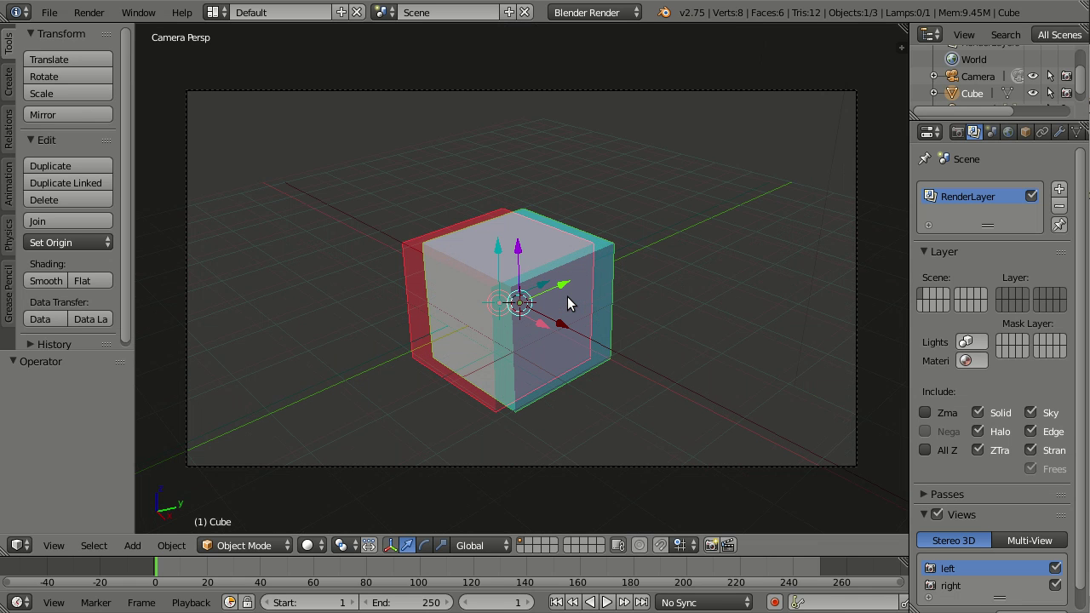
{"action": "key", "text": "t"}
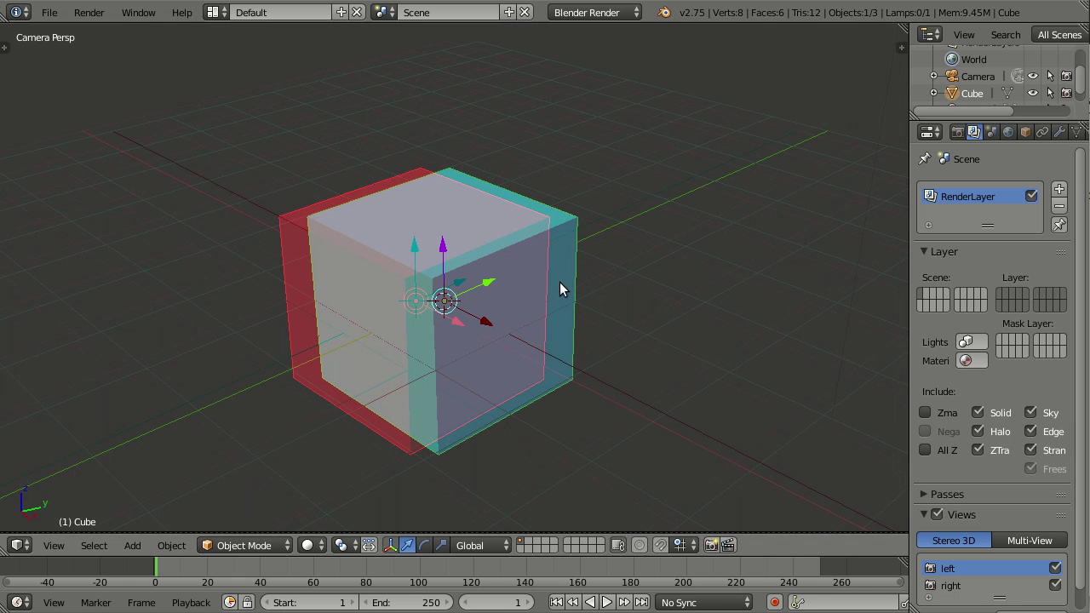
- Move the cube up 1 unit along the global Z axis
{"action": "key", "text": "g"}
{"action": "key", "text": "z"}
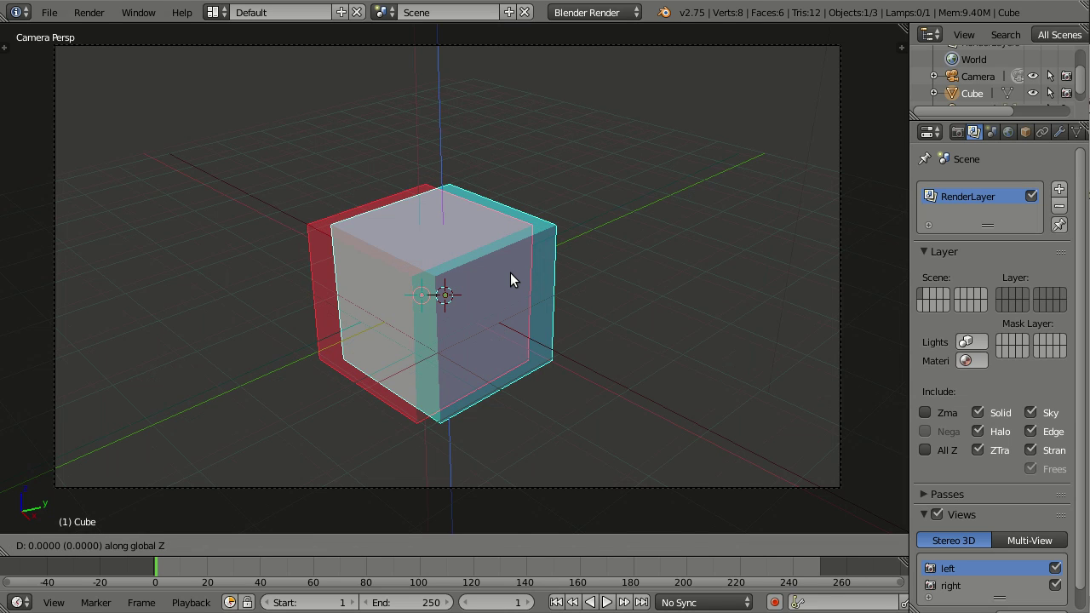
{"action": "type", "text": "1"}
{"action": "key", "text": "Return"}
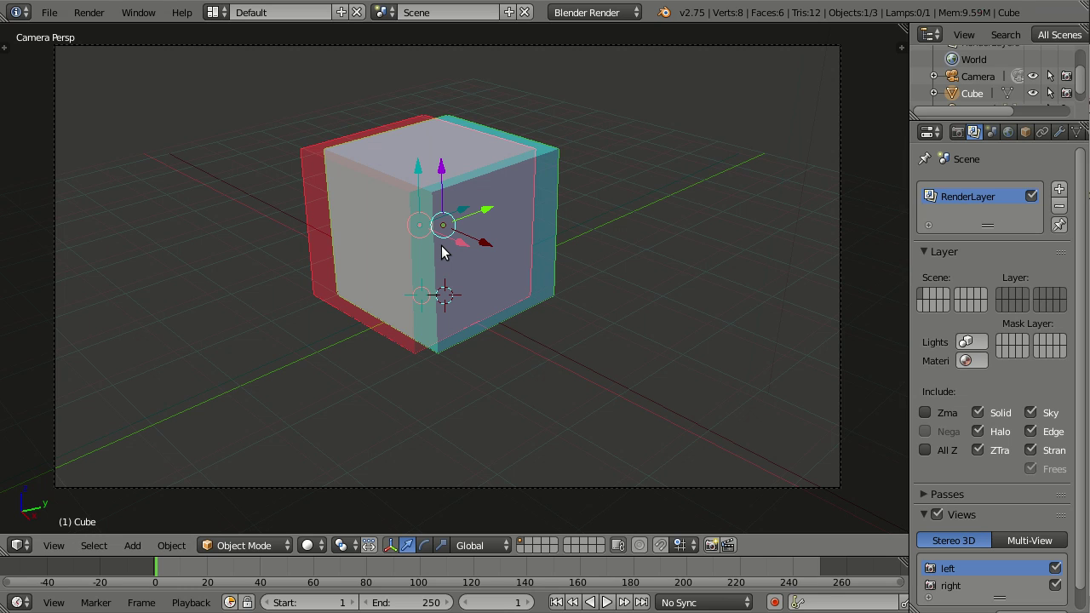
- Add a mesh plane beneath the cube and scale it by 10 as a floor
{"action": "key", "text": "shift+a"}
{"action": "mouse_move", "coordinate": [441, 245]}
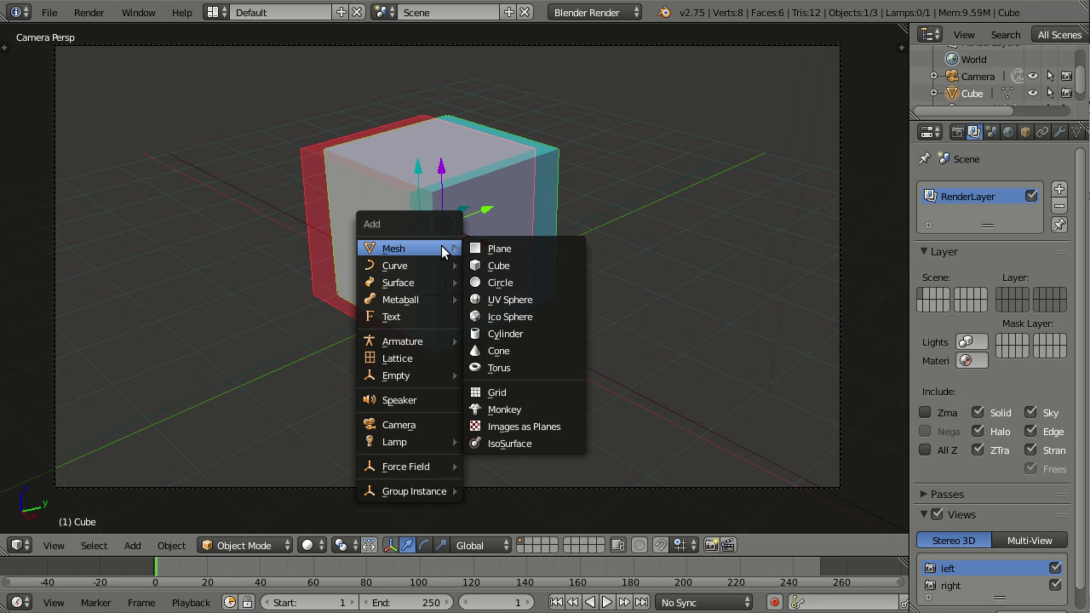
{"action": "left_click", "coordinate": [516, 249]}
{"action": "key", "text": "s"}
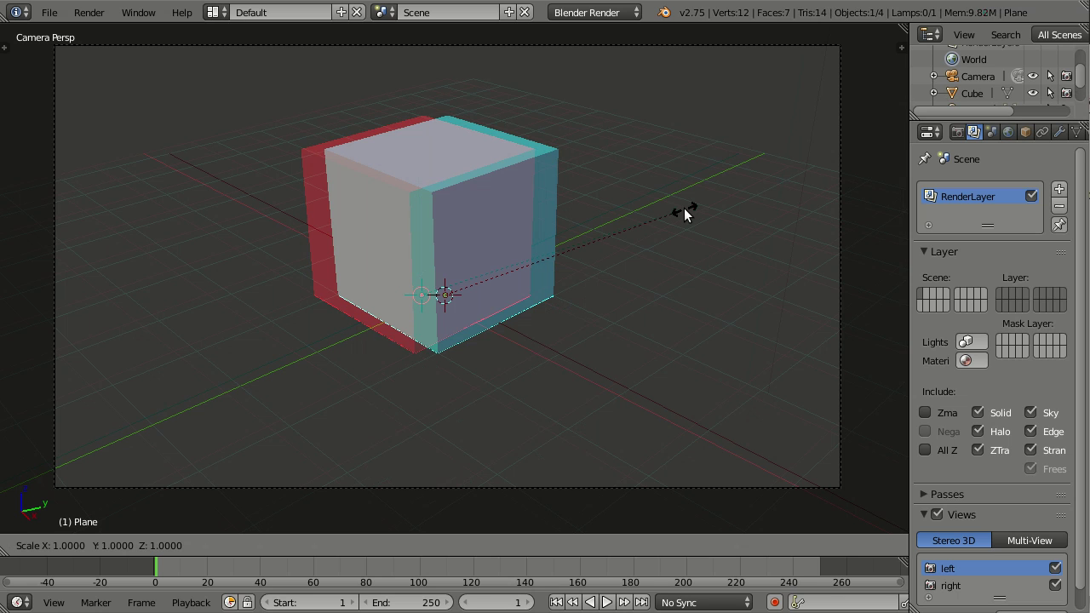
{"action": "type", "text": "10"}
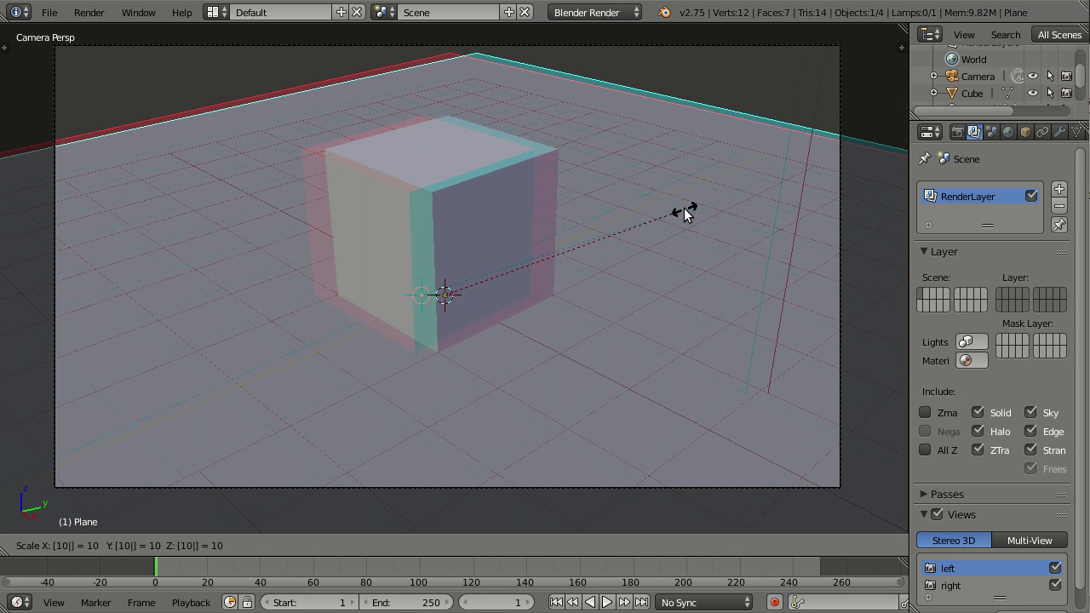
{"action": "key", "text": "Return"}
{"action": "left_click", "coordinate": [684, 213]}
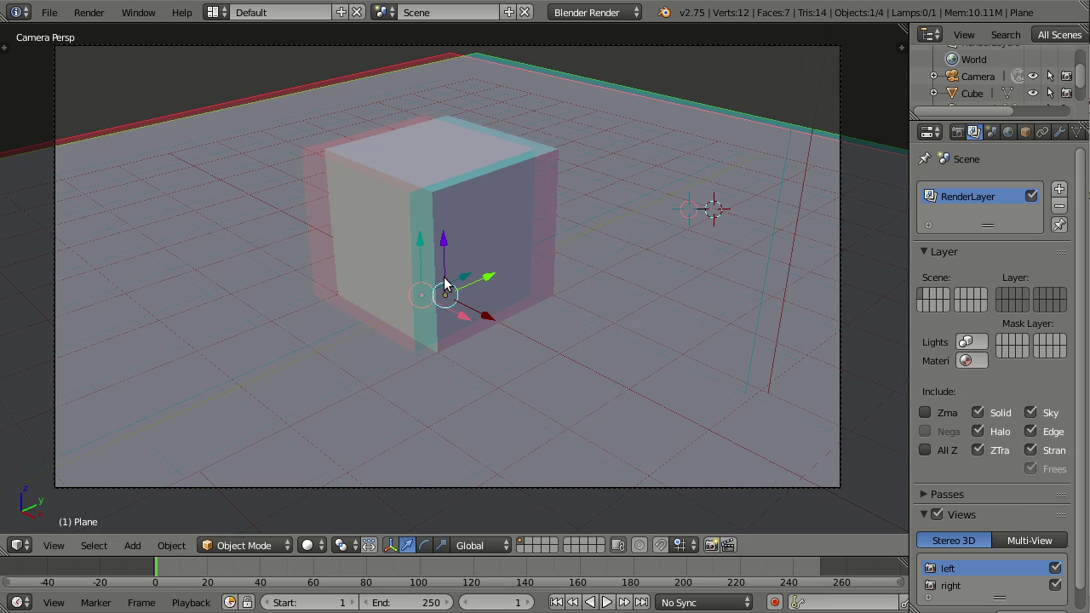
- Add an extra view to the render views in Multi-View mode and return to Stereo 3D
{"action": "scroll", "coordinate": [1014, 507], "scroll_direction": "down", "scroll_amount": 1}
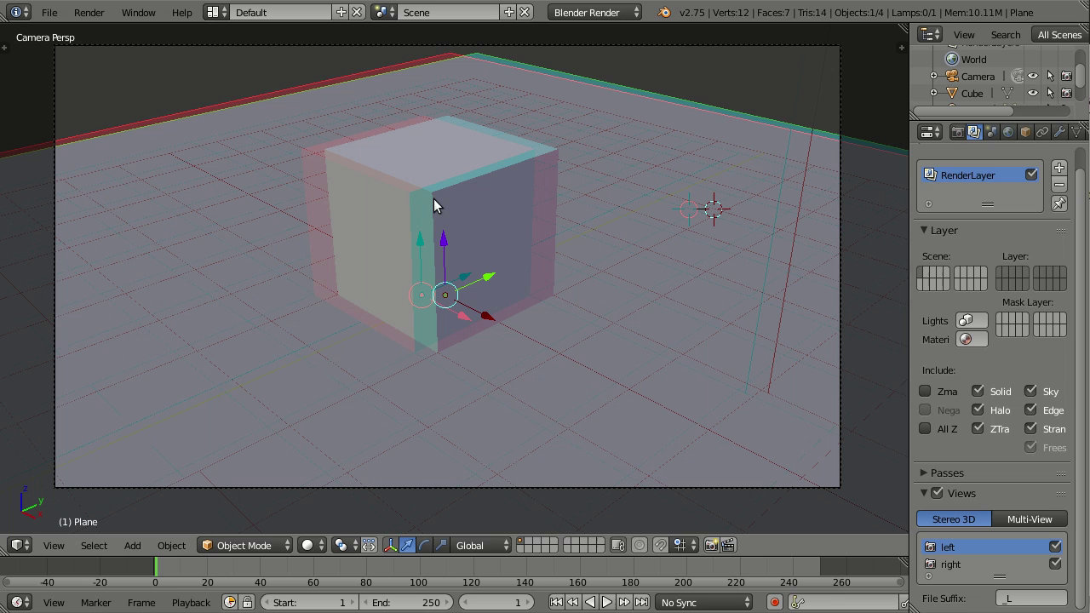
{"action": "left_click", "coordinate": [1027, 521]}
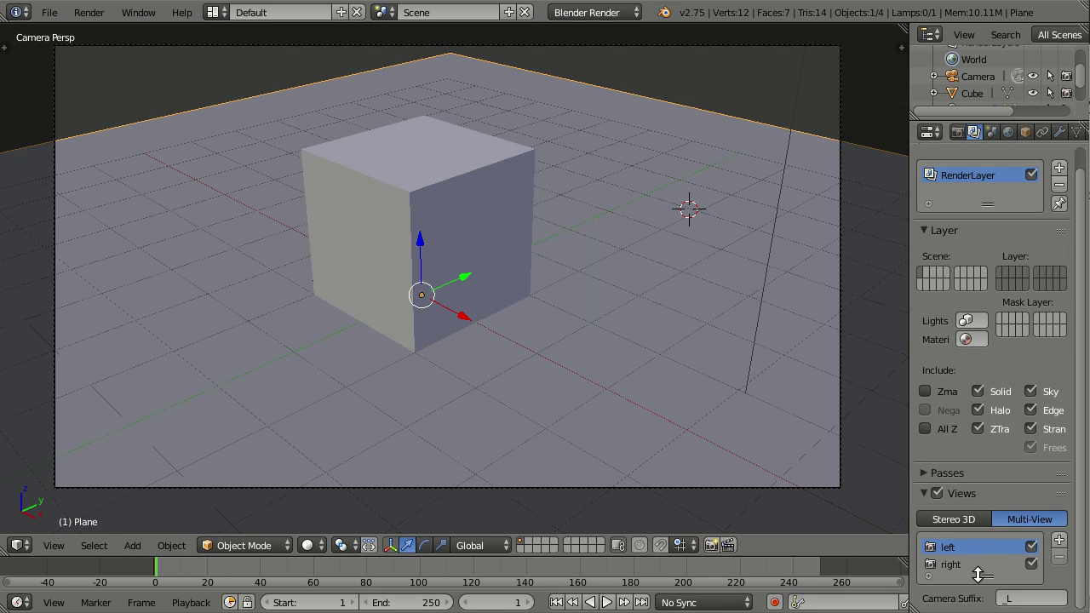
{"action": "left_click_drag", "start_coordinate": [979, 575], "coordinate": [992, 594]}
{"action": "scroll", "coordinate": [977, 540], "scroll_direction": "down", "scroll_amount": 1}
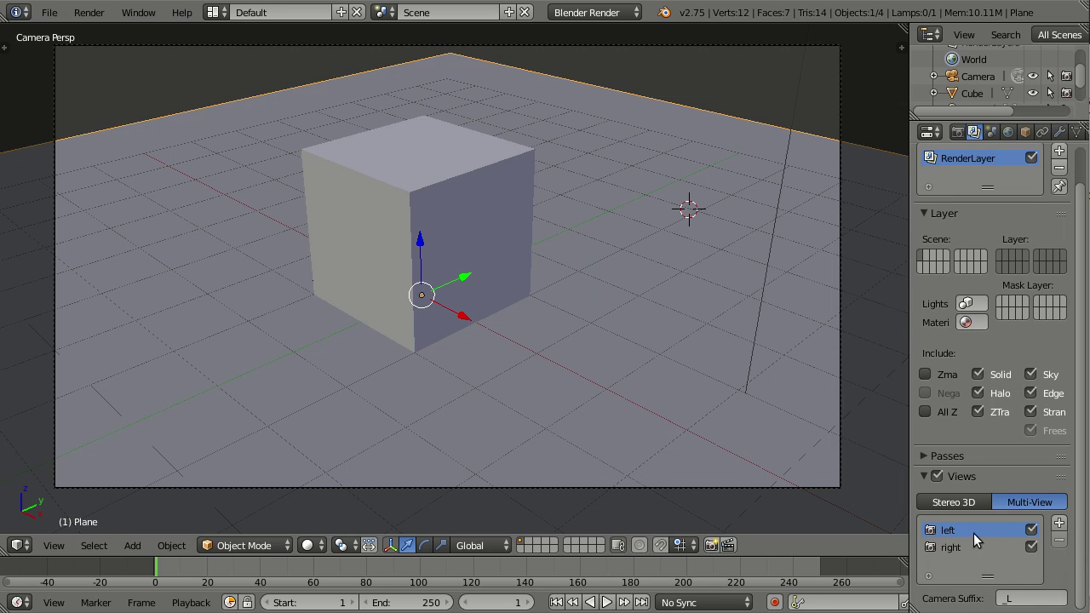
{"action": "left_click", "coordinate": [1059, 524]}
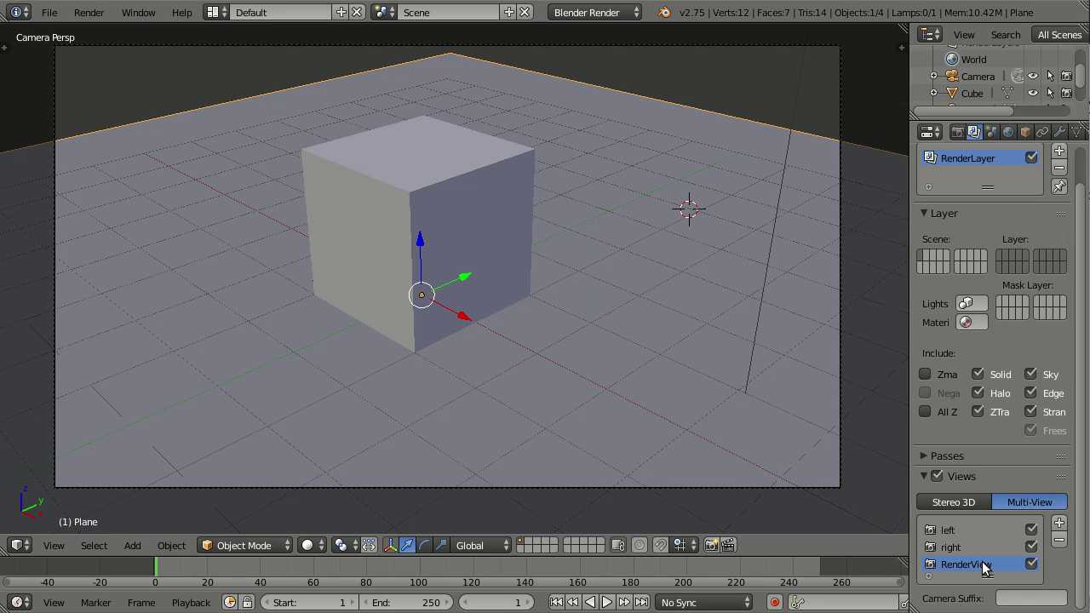
{"action": "left_click", "coordinate": [953, 504]}
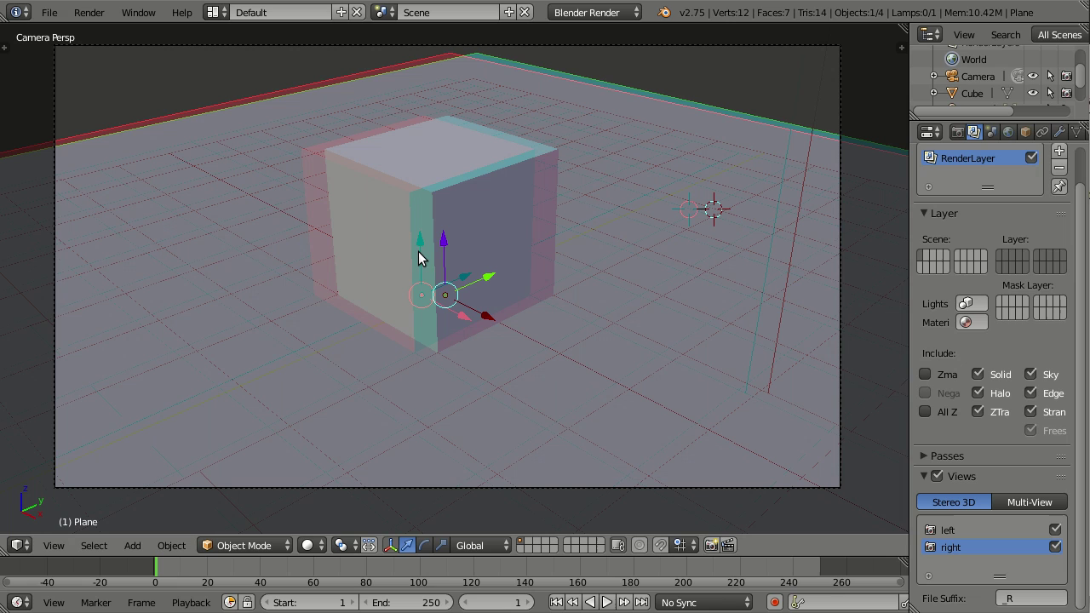
- Set the window's stereo 3D anaglyph type to Green-Magenta
{"action": "left_click", "coordinate": [134, 12]}
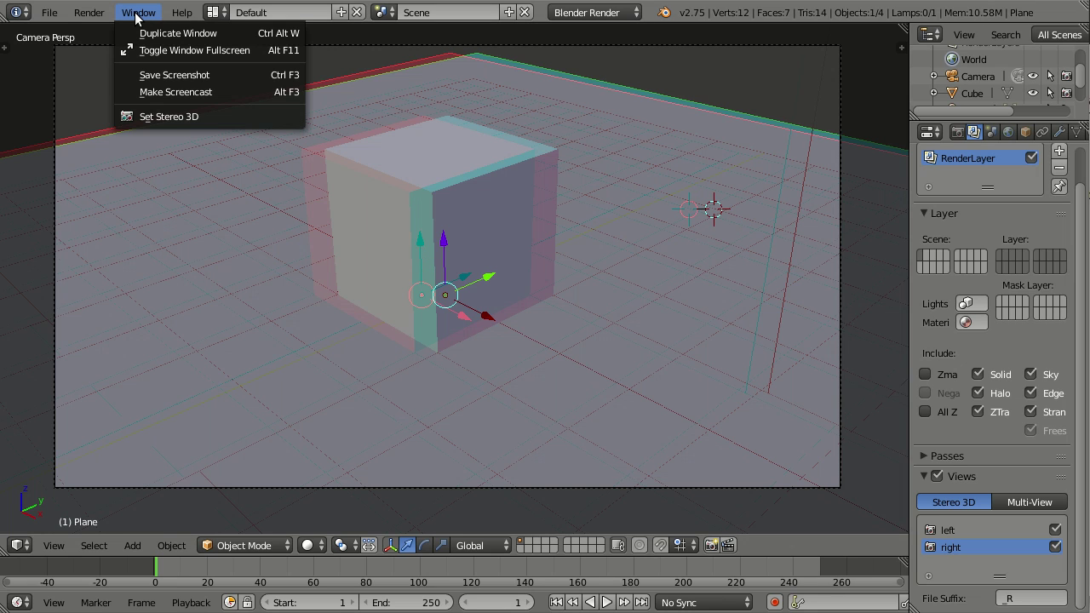
{"action": "left_click", "coordinate": [165, 119]}
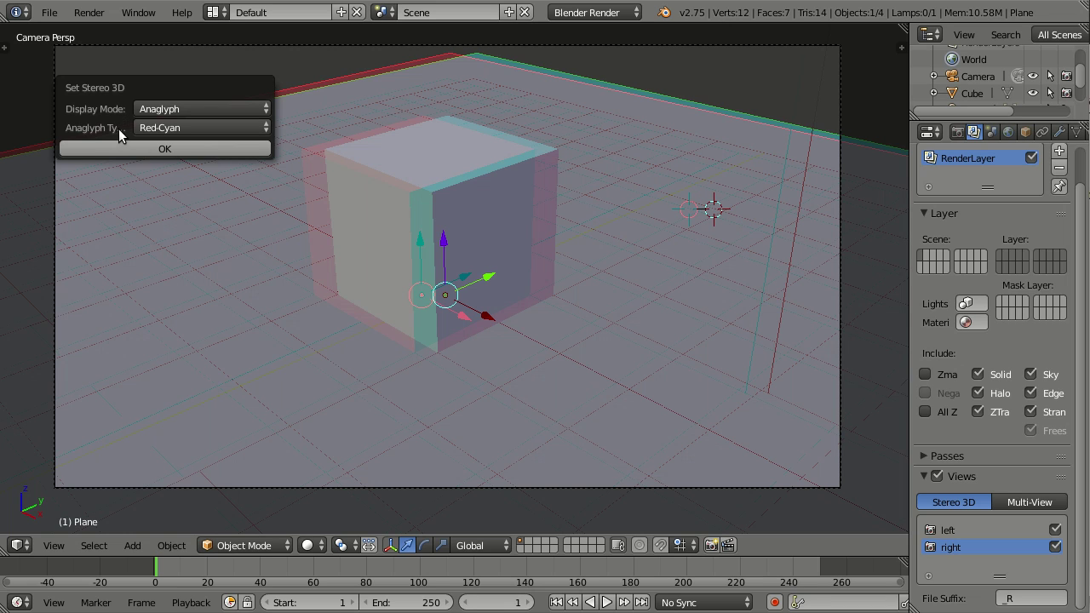
{"action": "left_click", "coordinate": [170, 129]}
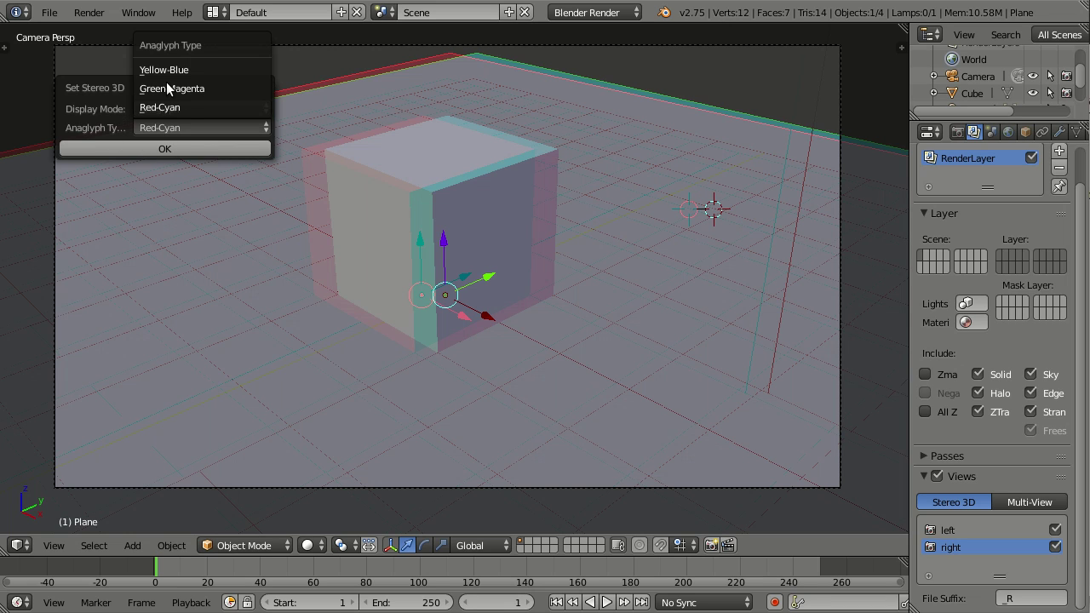
{"action": "left_click", "coordinate": [234, 89]}
{"action": "left_click", "coordinate": [161, 148]}
- Switch the stereo 3D anaglyph type to Yellow-Blue
{"action": "left_click", "coordinate": [138, 12]}
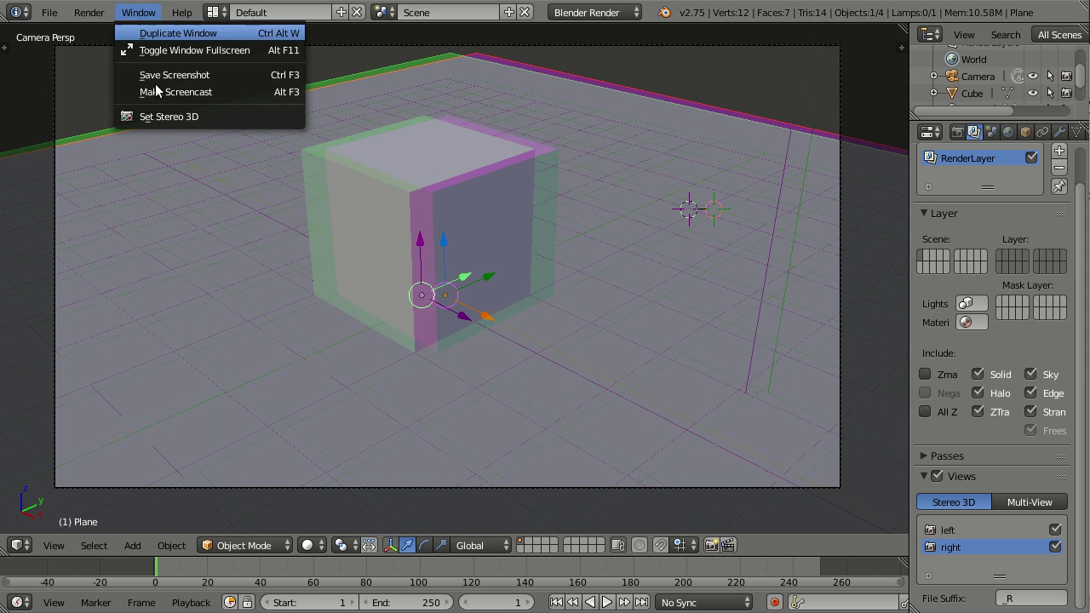
{"action": "left_click", "coordinate": [160, 116]}
{"action": "left_click", "coordinate": [167, 127]}
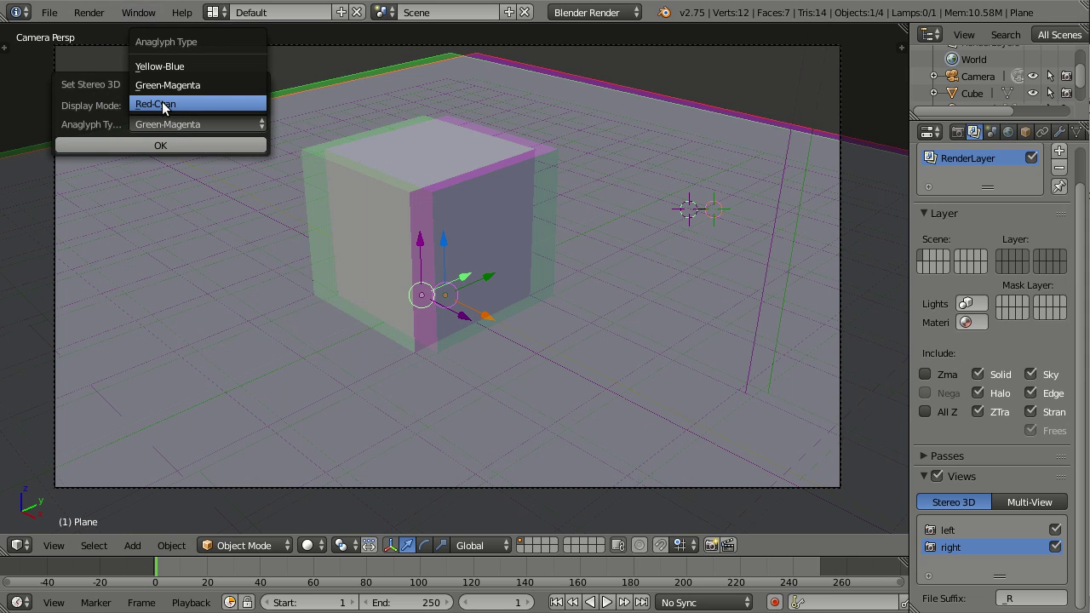
{"action": "left_click", "coordinate": [162, 66]}
{"action": "left_click", "coordinate": [160, 142]}
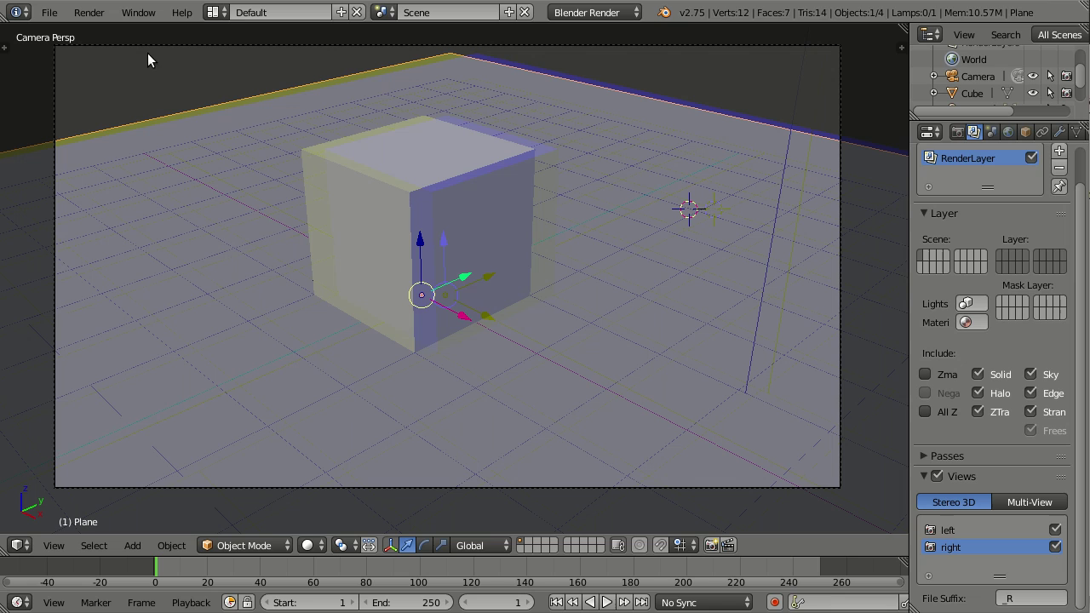
- Set the stereo 3D anaglyph type back to Red-Cyan
{"action": "left_click", "coordinate": [136, 14]}
{"action": "left_click", "coordinate": [160, 110]}
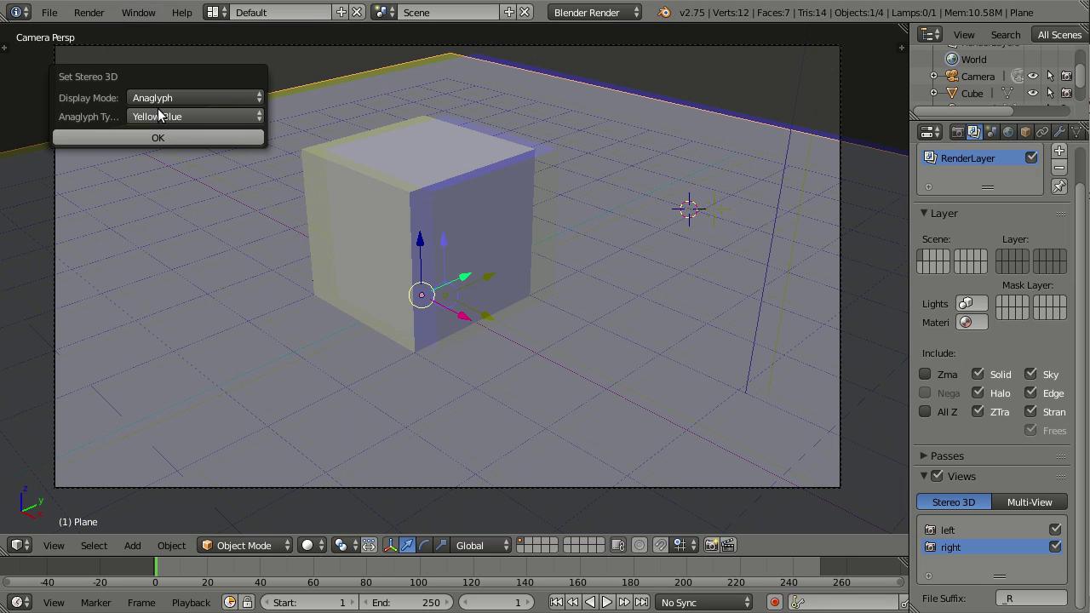
{"action": "left_click", "coordinate": [163, 115]}
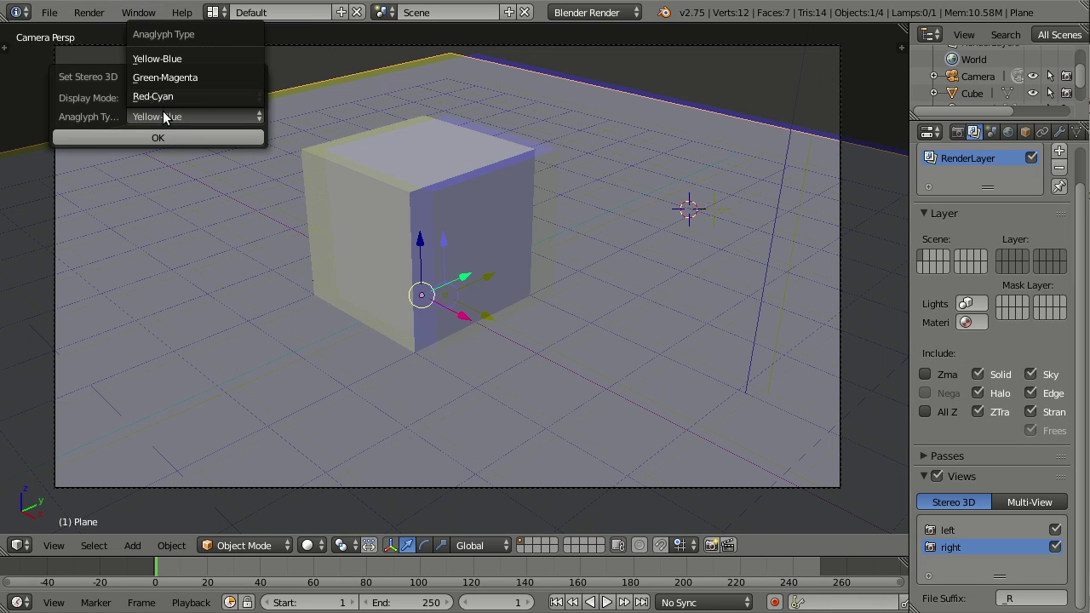
{"action": "left_click", "coordinate": [157, 97]}
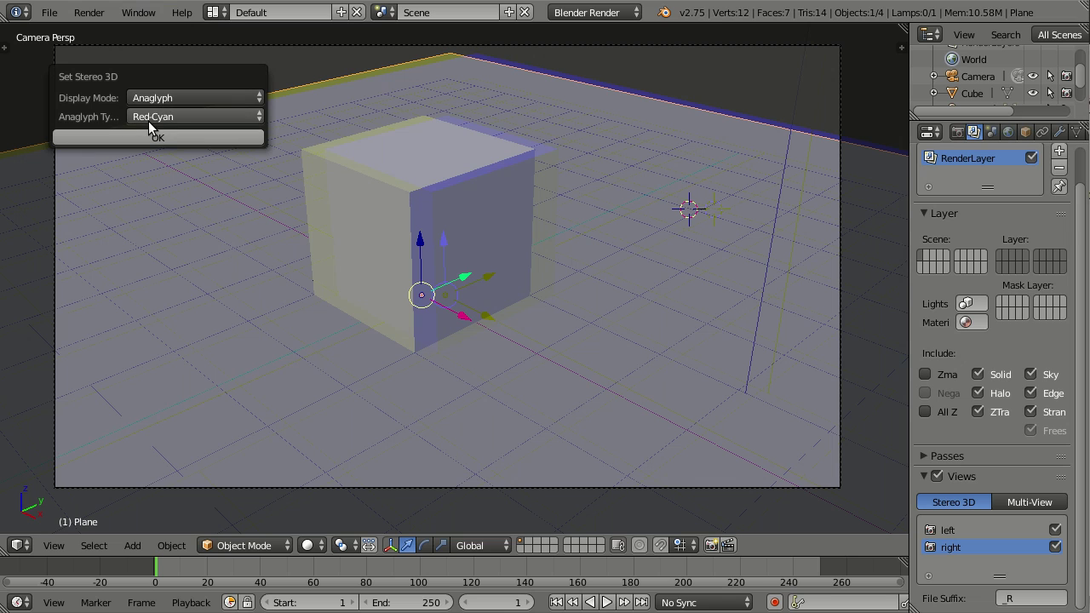
{"action": "left_click", "coordinate": [173, 140]}
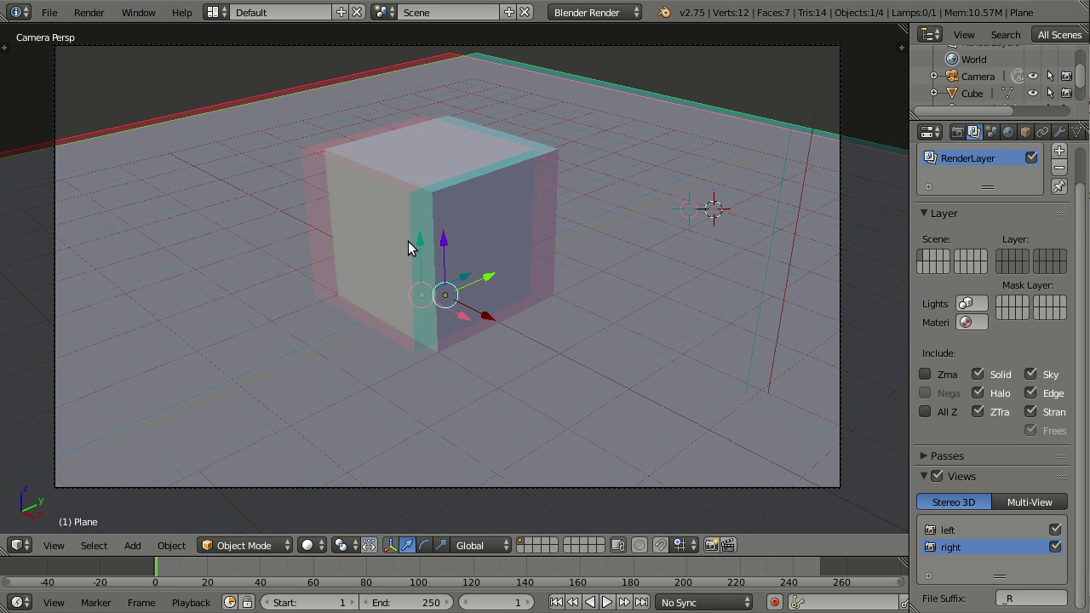
- Change the window's stereo 3D display mode to Interlace with the Row Interleaved type
{"action": "left_click", "coordinate": [138, 12]}
{"action": "left_click", "coordinate": [159, 120]}
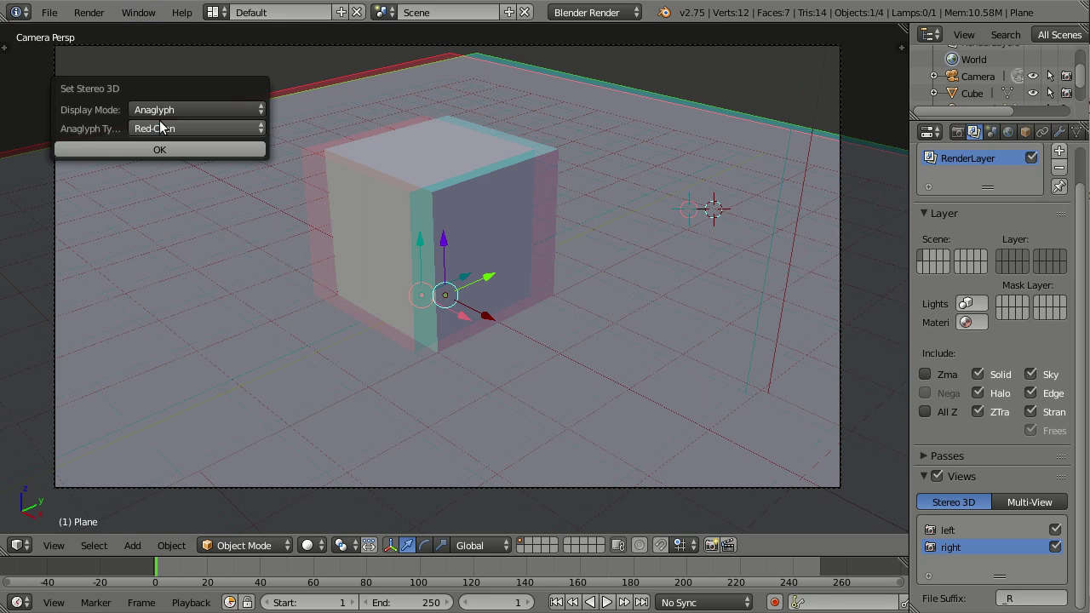
{"action": "left_click", "coordinate": [181, 109]}
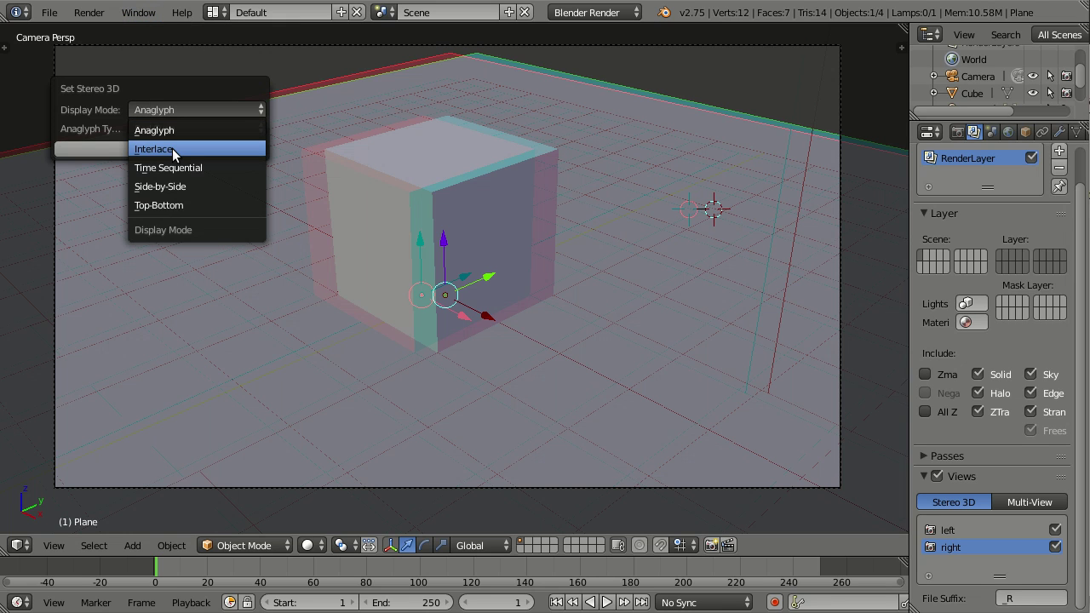
{"action": "left_click", "coordinate": [172, 148]}
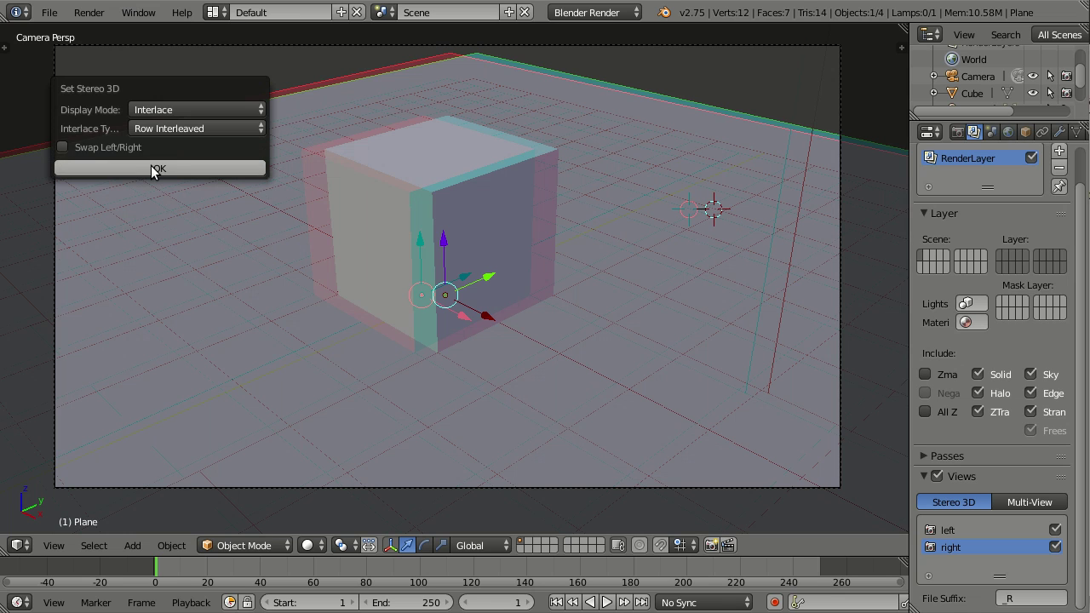
{"action": "left_click", "coordinate": [153, 169]}
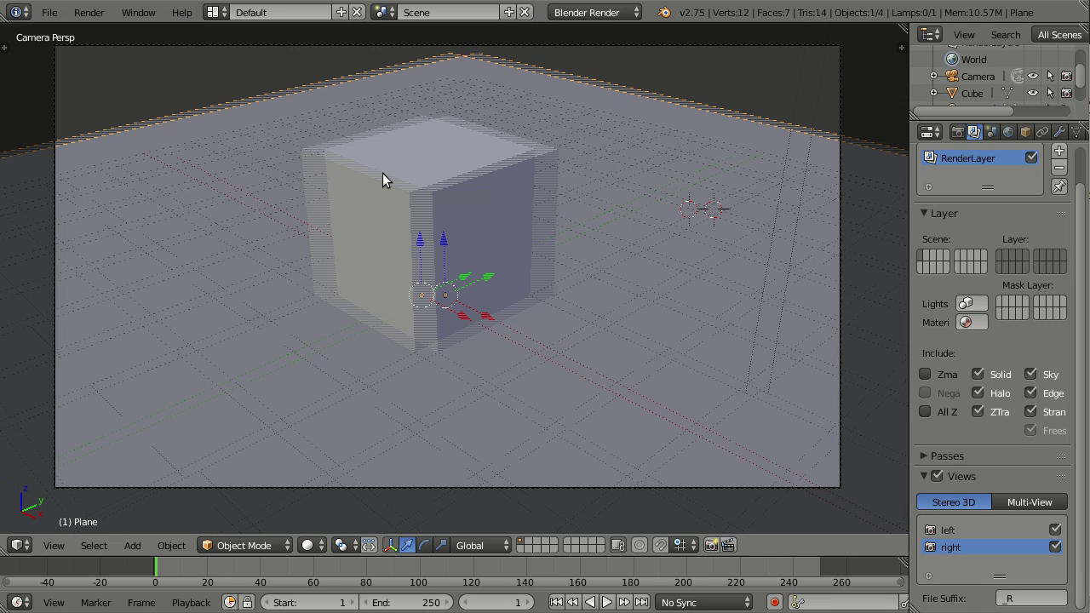
- Change the window's stereo 3D interlace type to Column Interleaved
{"action": "left_click", "coordinate": [182, 12]}
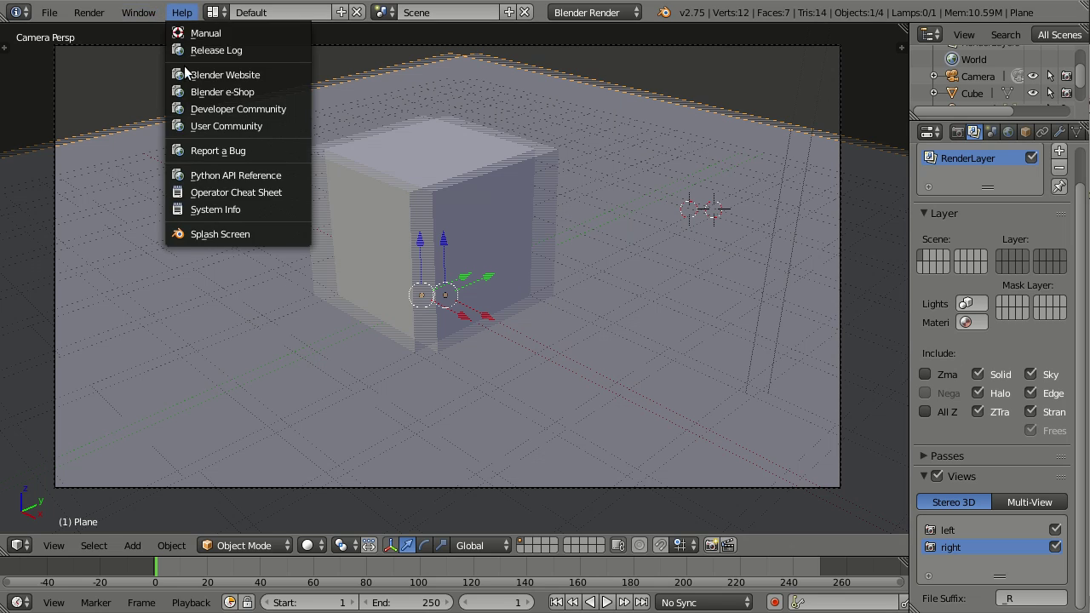
{"action": "left_click", "coordinate": [133, 17]}
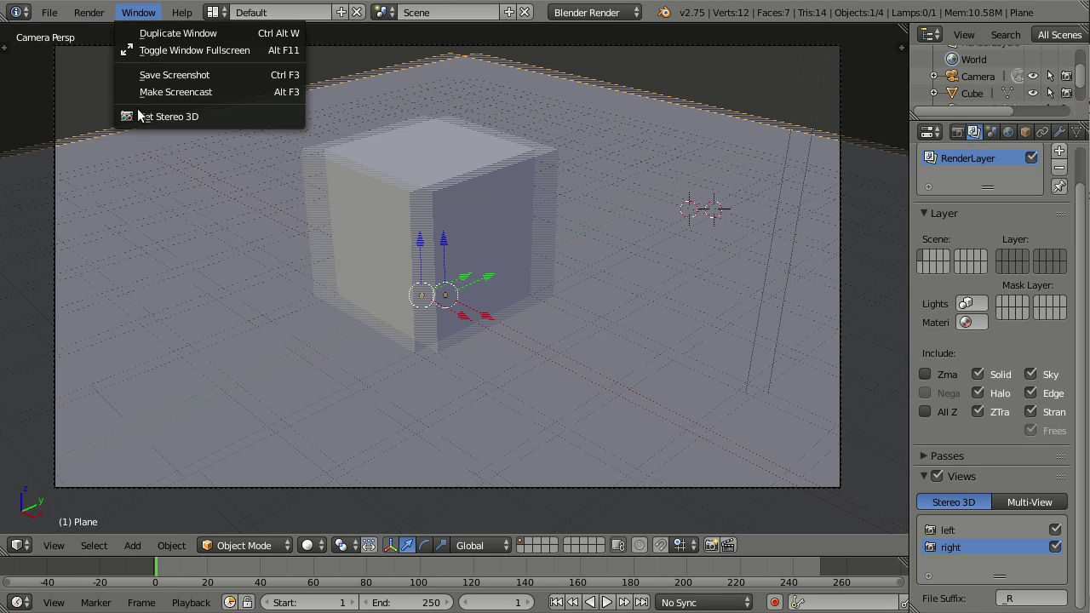
{"action": "left_click", "coordinate": [138, 111]}
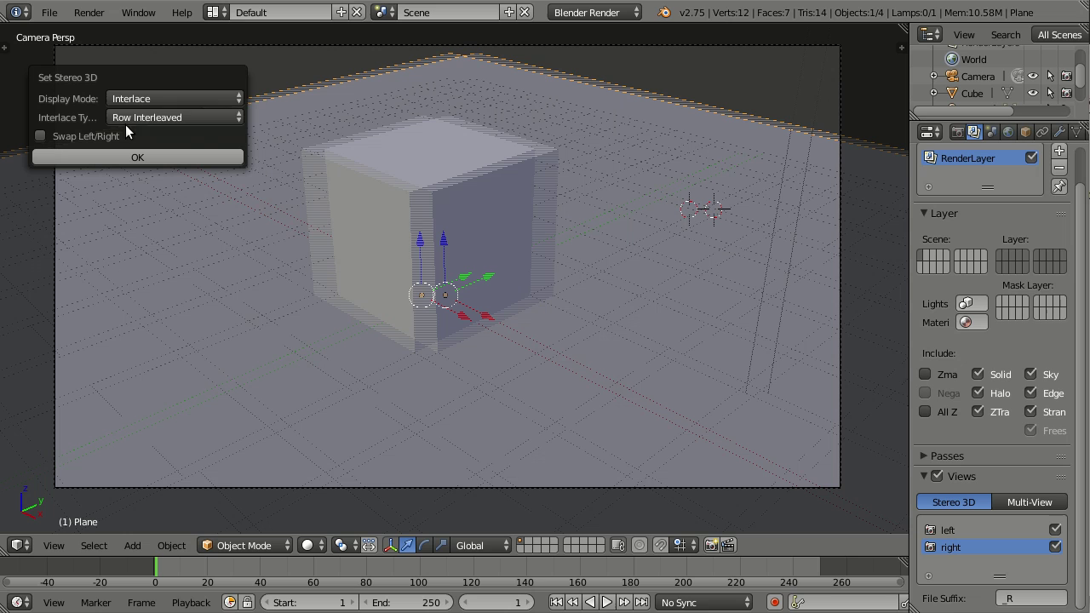
{"action": "left_click", "coordinate": [139, 116]}
{"action": "left_click", "coordinate": [147, 75]}
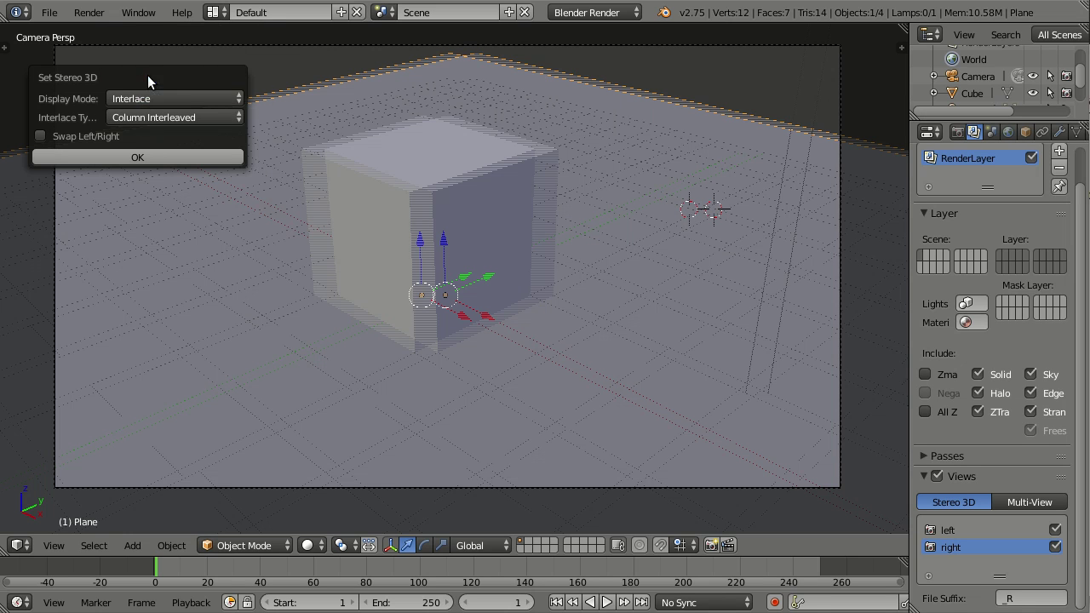
{"action": "left_click", "coordinate": [137, 157]}
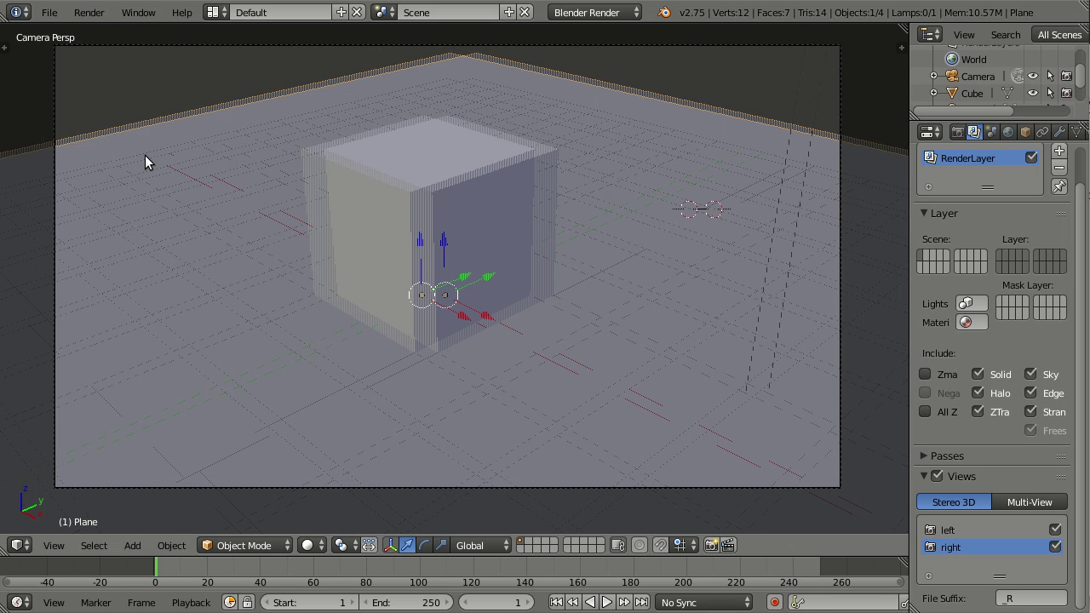
- Switch the window's stereo 3D interlace type to Checkerboard Interleaved
{"action": "left_click", "coordinate": [141, 14]}
{"action": "left_click", "coordinate": [169, 117]}
{"action": "left_click", "coordinate": [177, 120]}
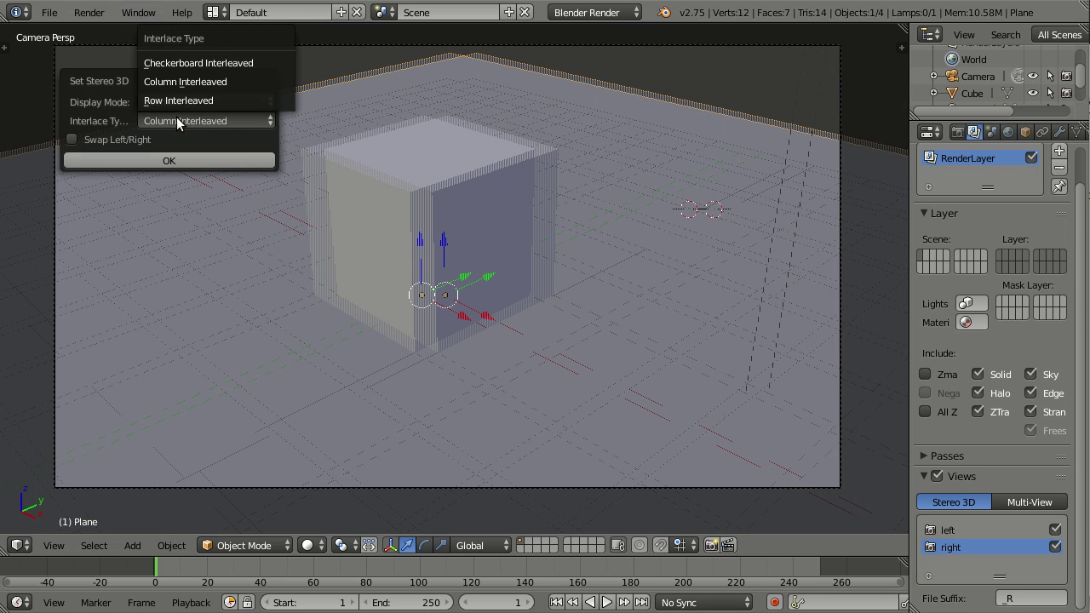
{"action": "left_click", "coordinate": [185, 64]}
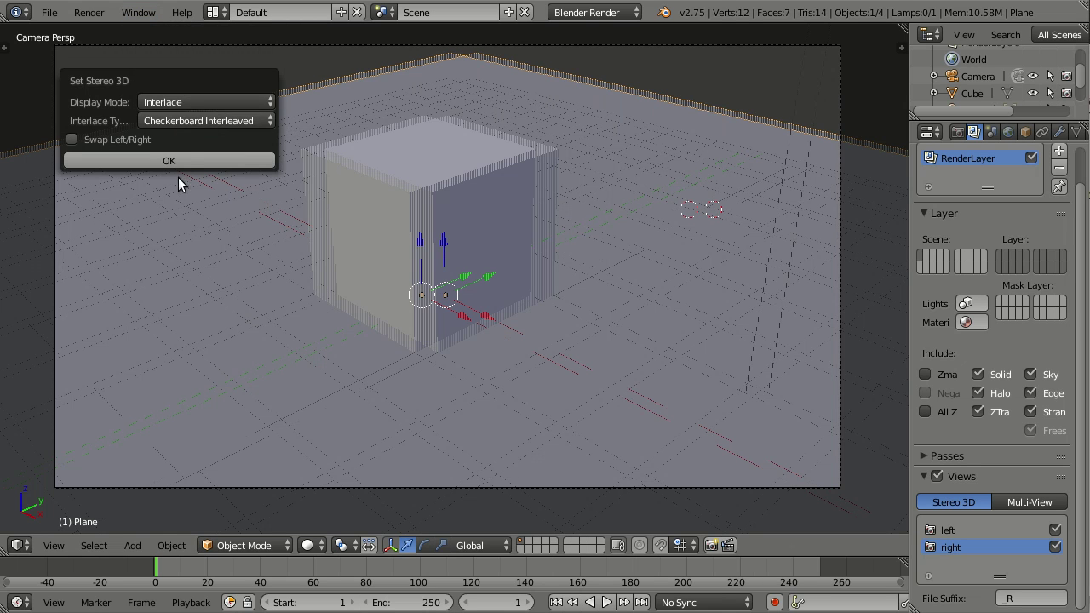
{"action": "left_click", "coordinate": [171, 161]}
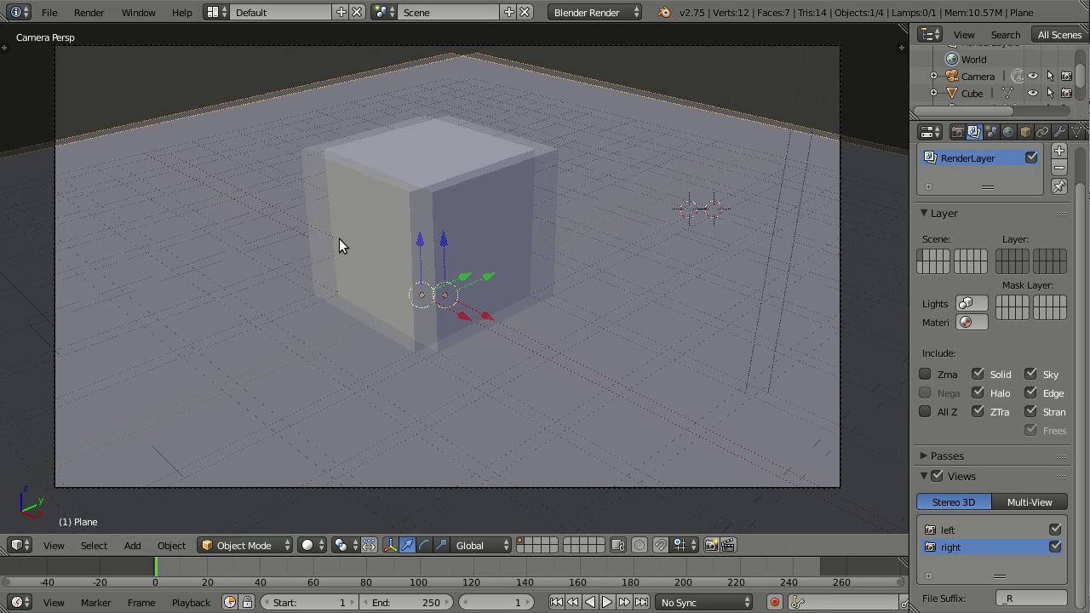
- Set the window's stereo 3D display mode to Side-by-Side without Cross-Eyed and toggle the window's fullscreen state
{"action": "left_click", "coordinate": [138, 12]}
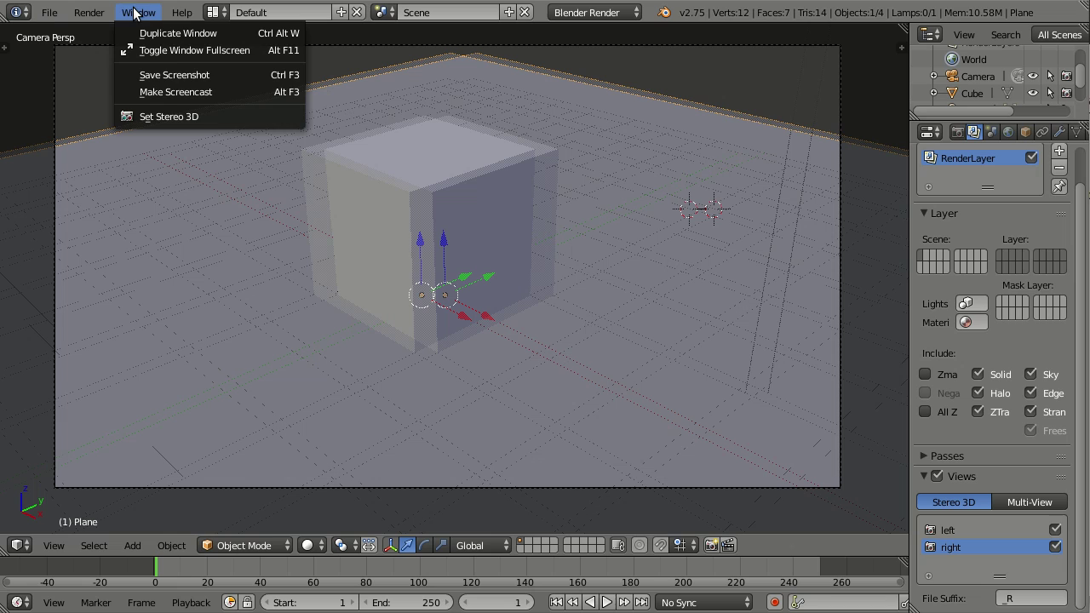
{"action": "left_click", "coordinate": [166, 117]}
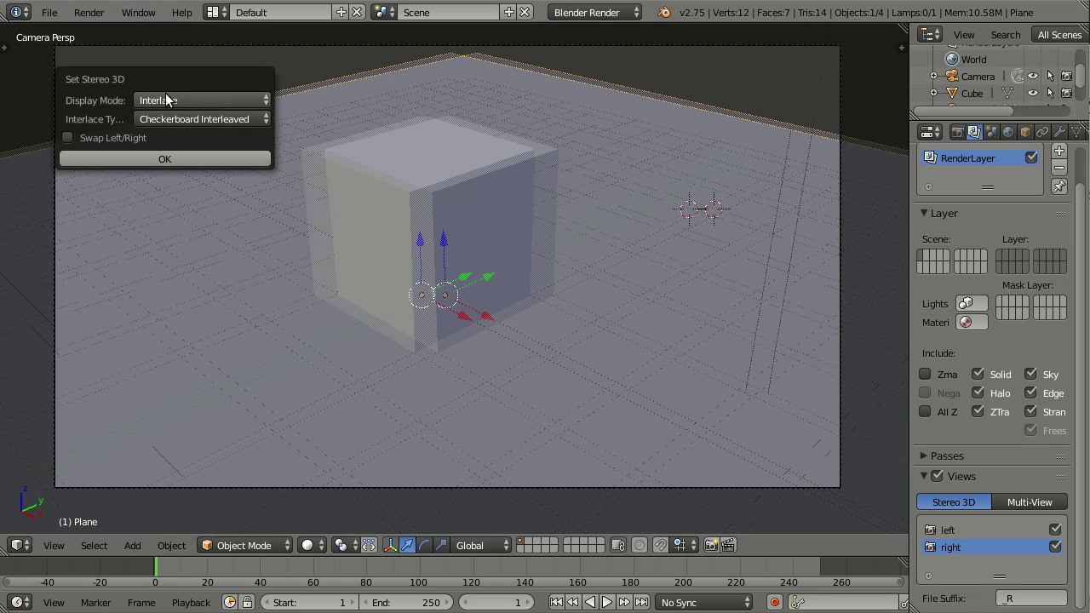
{"action": "left_click", "coordinate": [167, 100]}
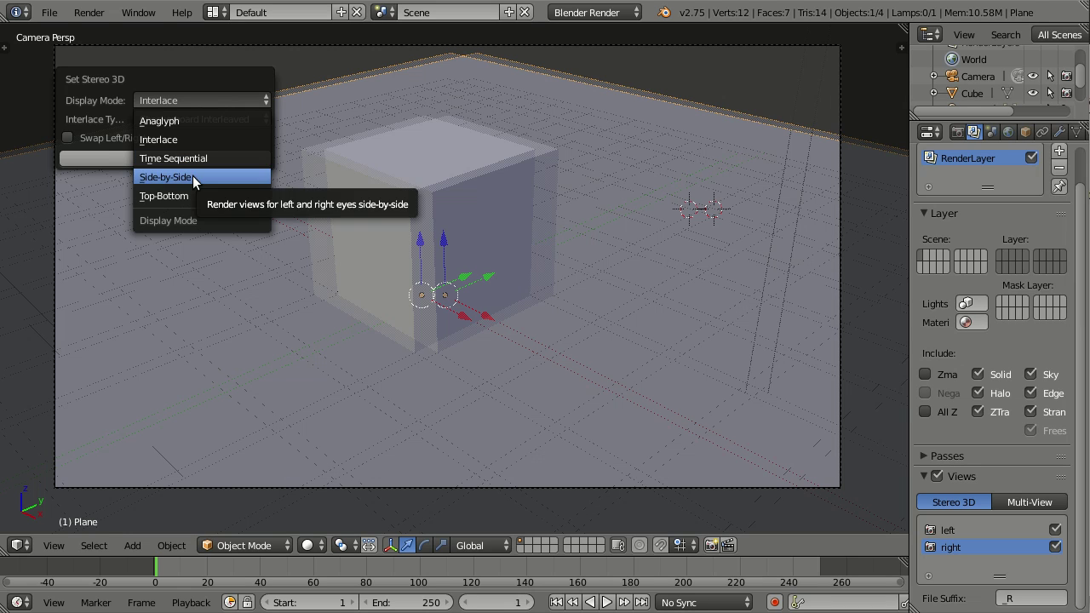
{"action": "left_click", "coordinate": [194, 178]}
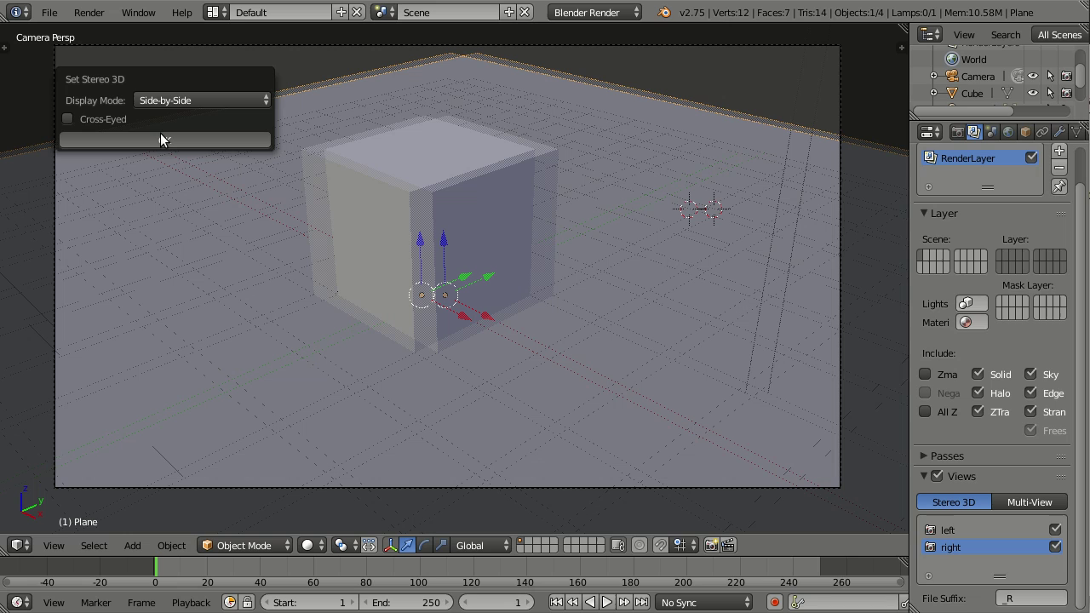
{"action": "left_click", "coordinate": [83, 123]}
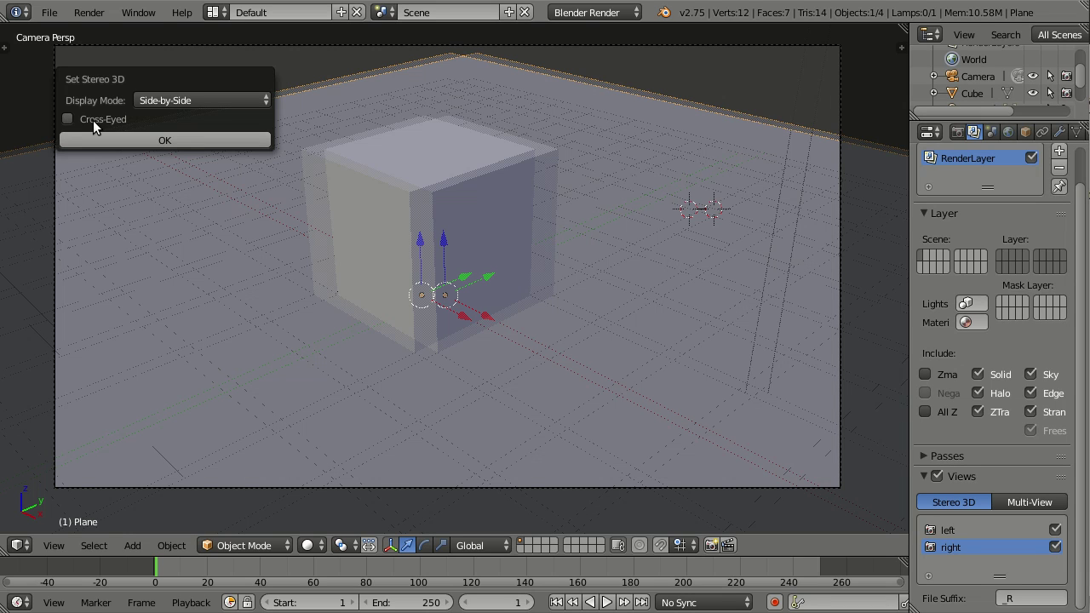
{"action": "left_click", "coordinate": [164, 141]}
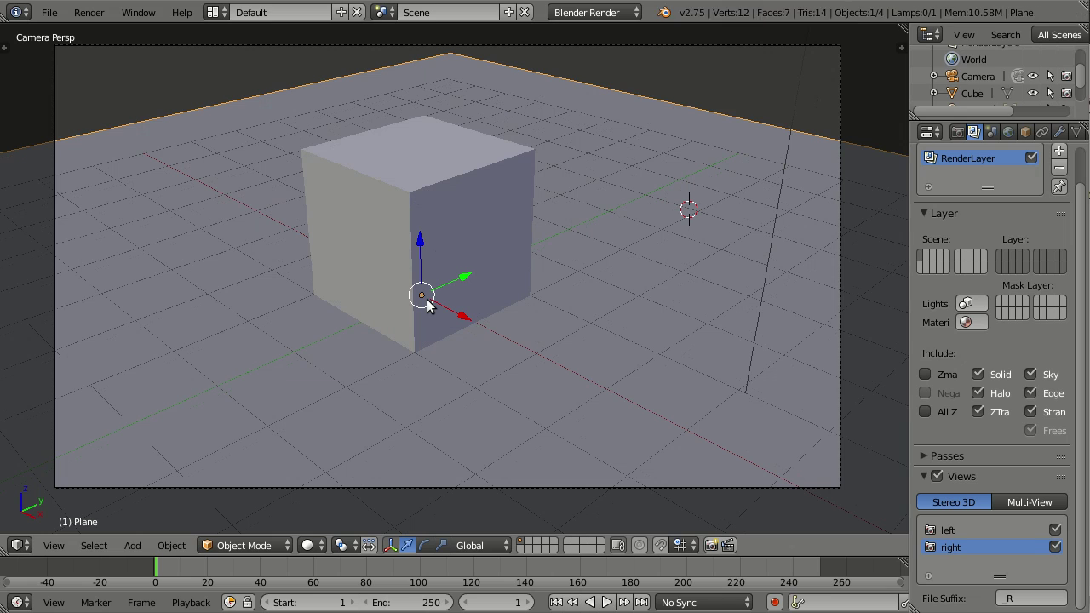
{"action": "key", "text": "alt+F11"}
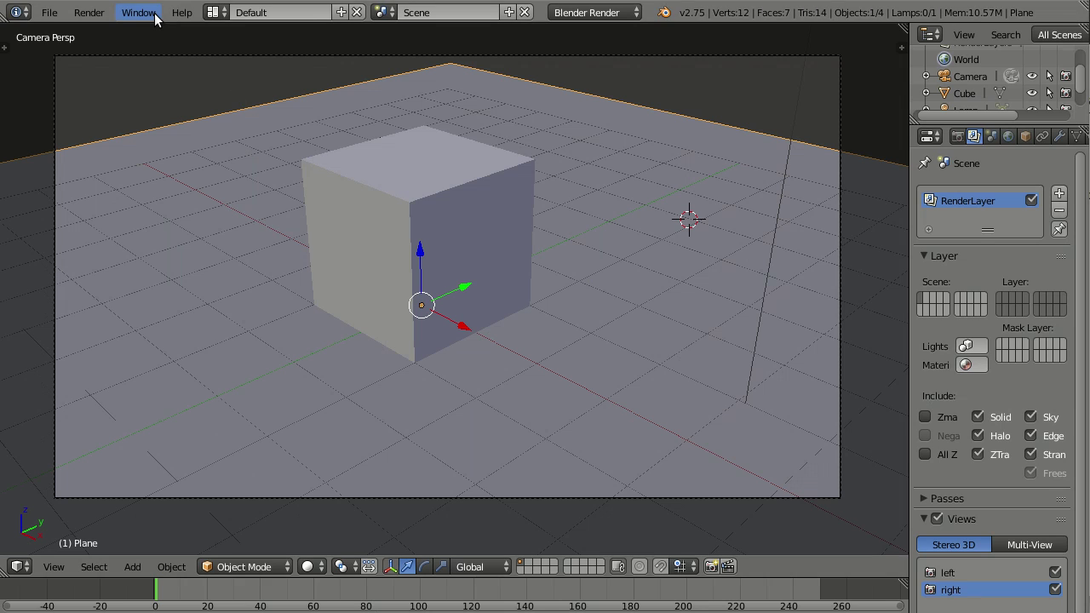
- Set the stereo 3D display mode to Top-Bottom, view it in a fullscreen window and leave fullscreen again
{"action": "left_click", "coordinate": [156, 19]}
{"action": "left_click", "coordinate": [145, 112]}
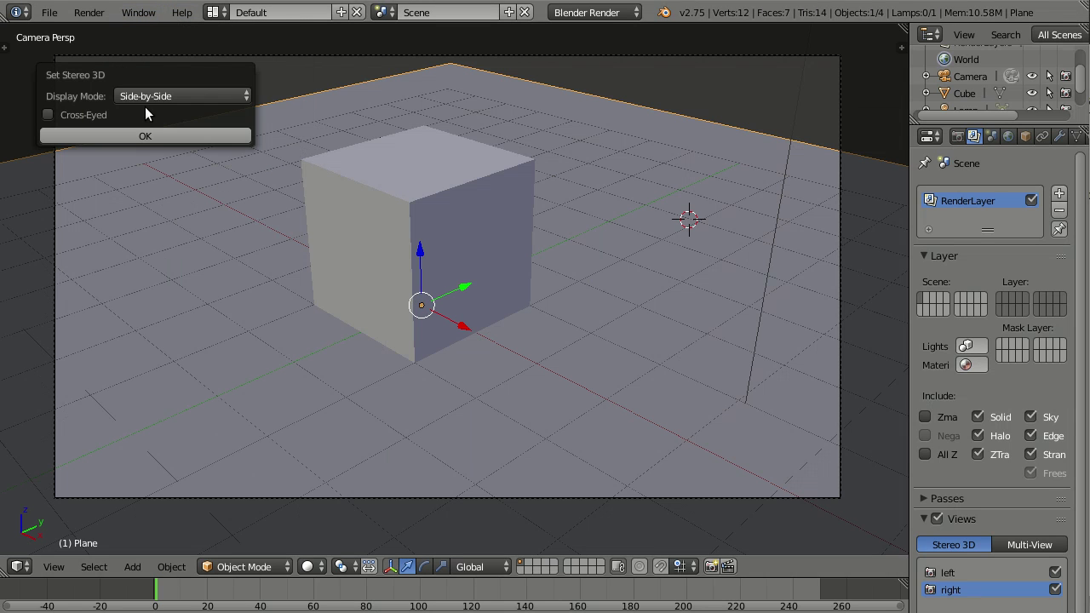
{"action": "left_click", "coordinate": [151, 99]}
{"action": "left_click", "coordinate": [147, 188]}
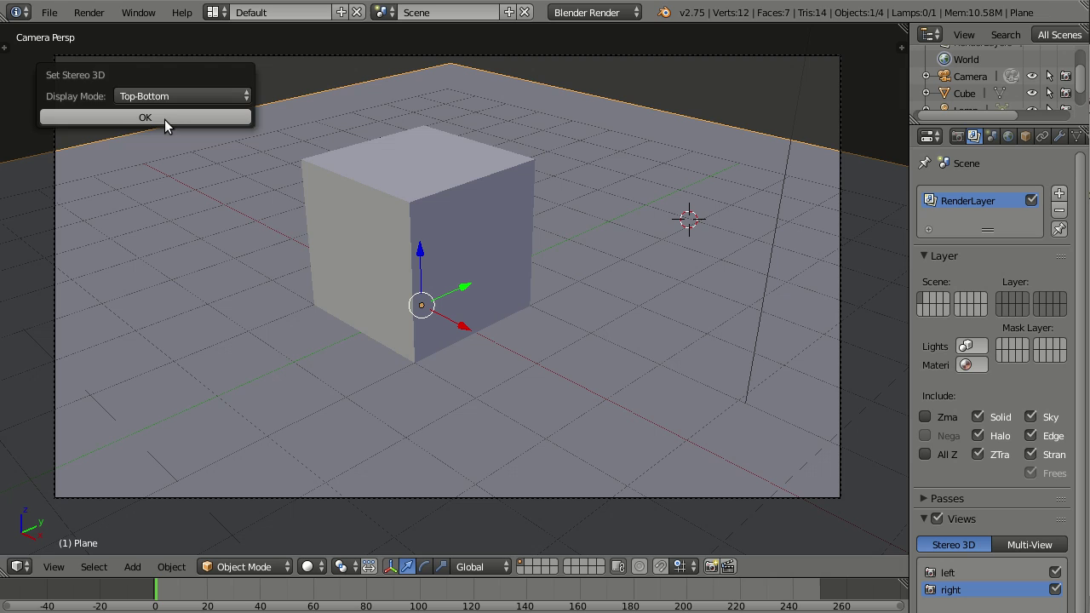
{"action": "left_click", "coordinate": [164, 119]}
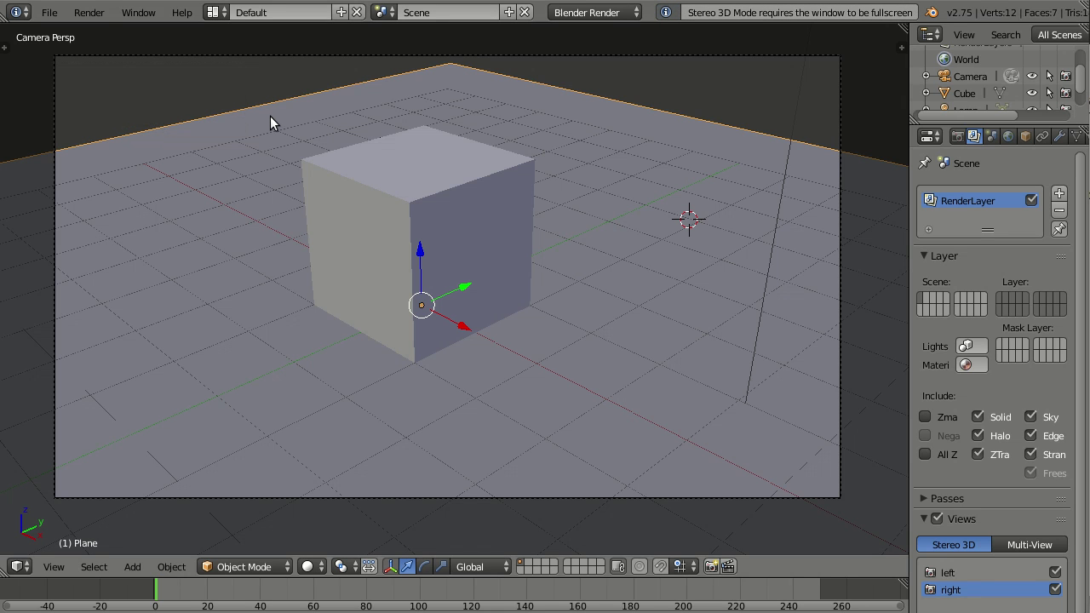
{"action": "key", "text": "alt+F11"}
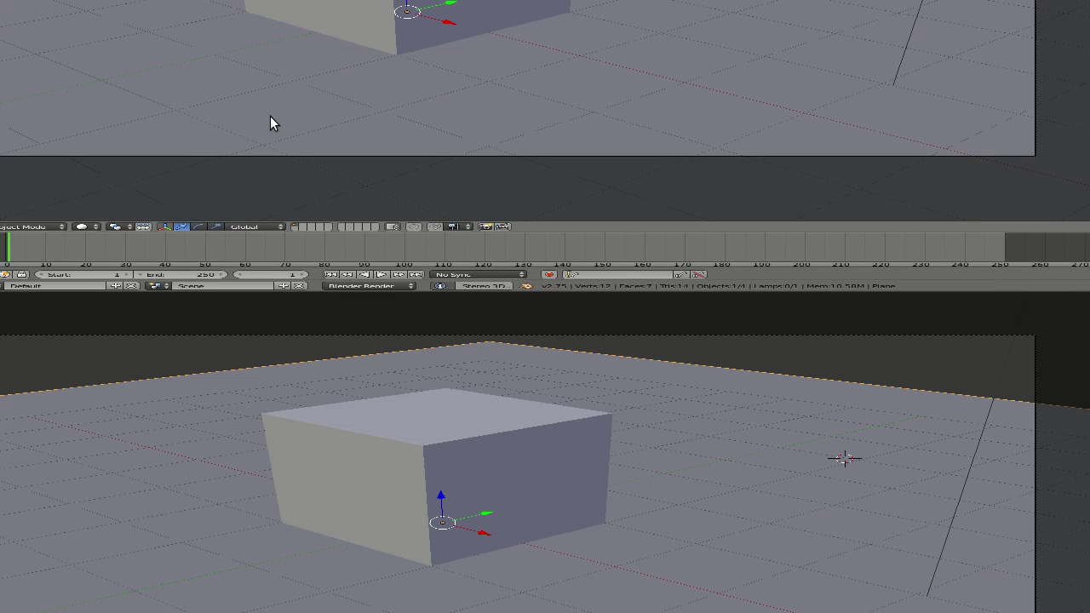
{"action": "key", "text": "alt+F11"}
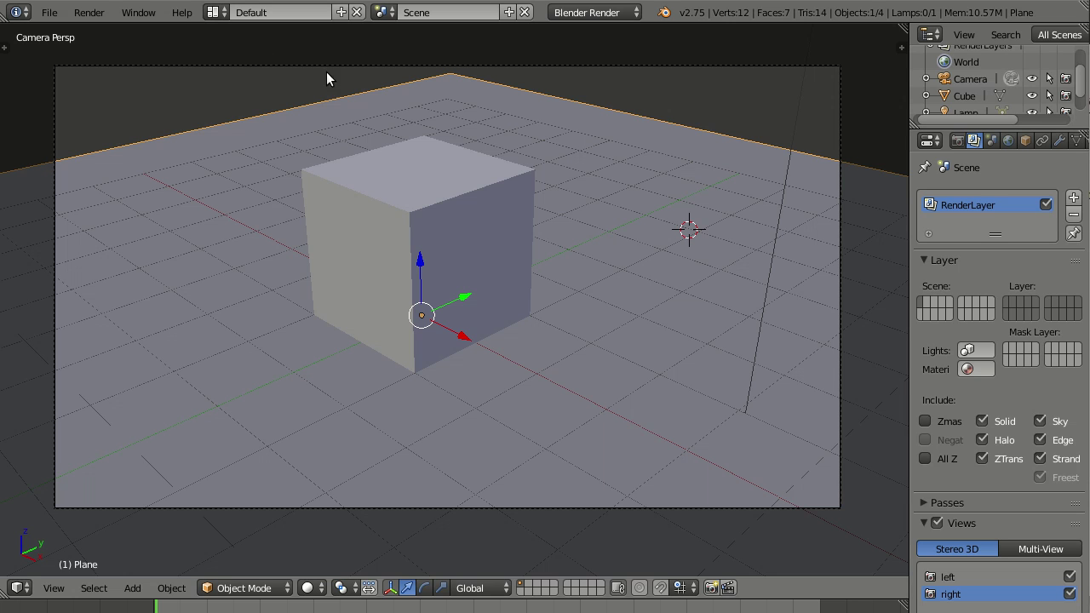
- Switch the window's stereo 3D display mode back to Anaglyph
{"action": "left_click", "coordinate": [139, 12]}
{"action": "left_click", "coordinate": [170, 119]}
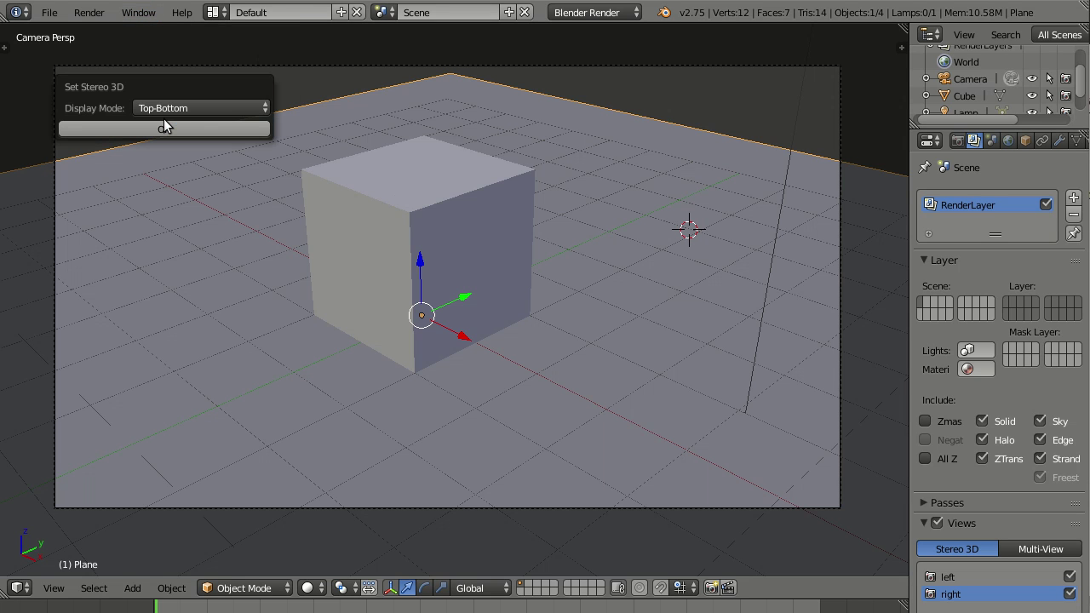
{"action": "left_click", "coordinate": [162, 109]}
{"action": "left_click", "coordinate": [162, 128]}
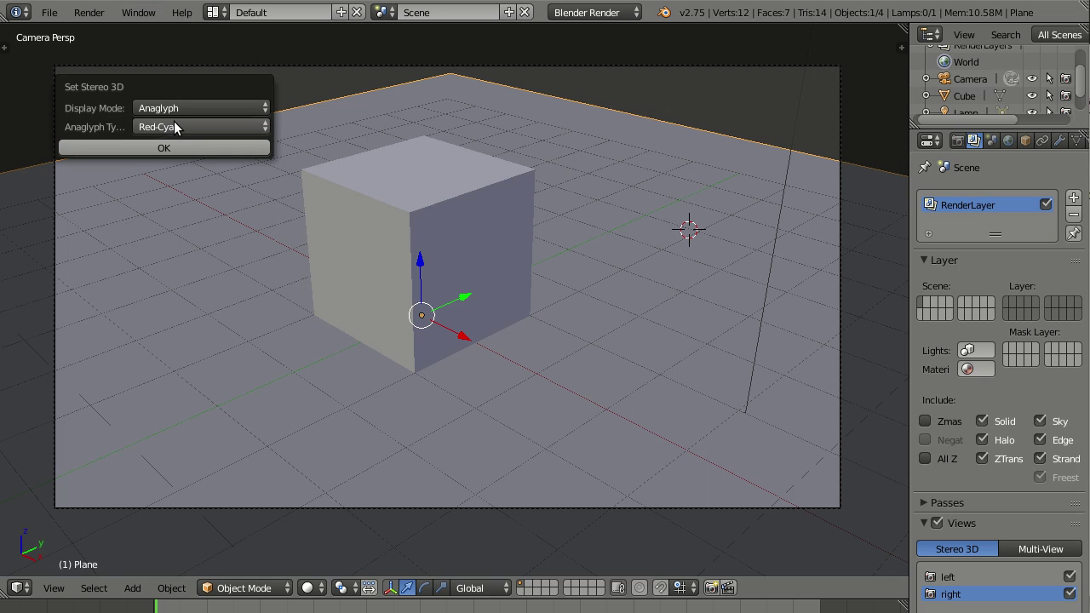
{"action": "left_click", "coordinate": [188, 146]}
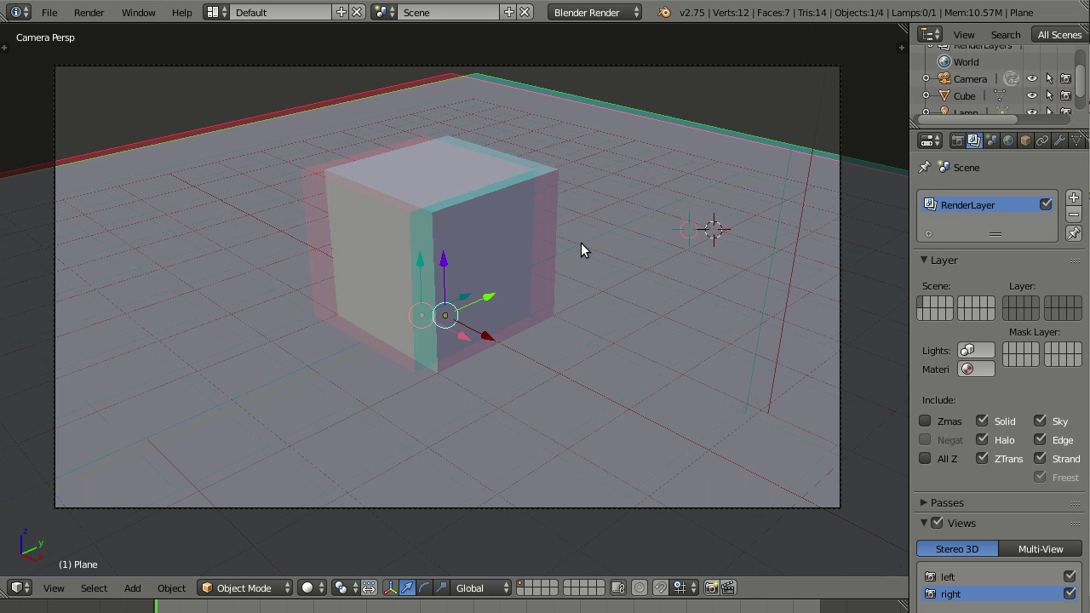
- Leave the camera view, reveal the viewport's Stereoscopy settings and enable the display of the left and right cameras
{"action": "scroll", "coordinate": [613, 268], "scroll_direction": "down", "scroll_amount": 1}
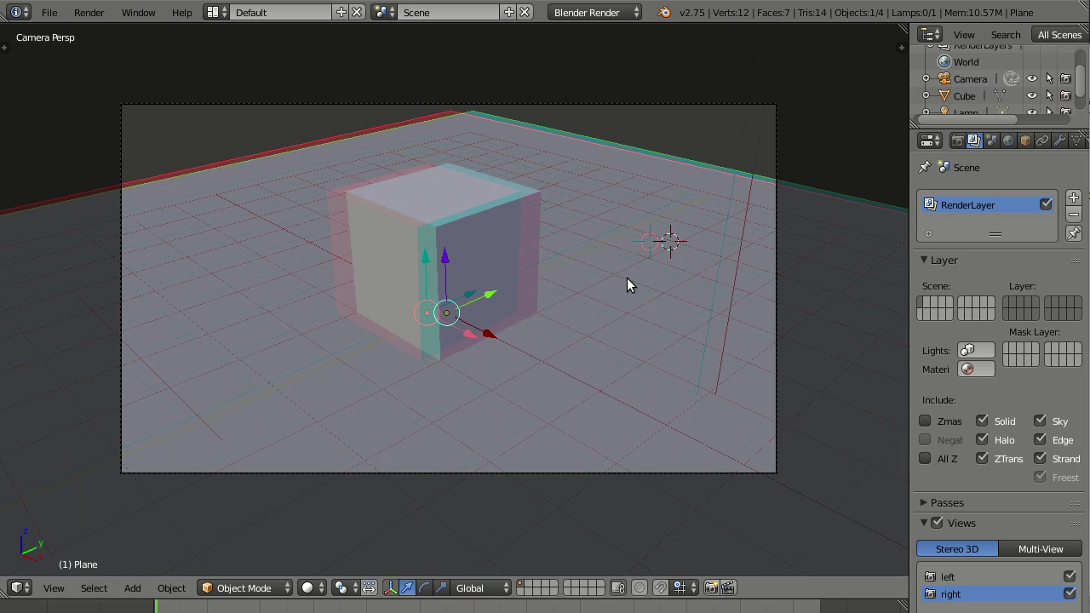
{"action": "middle_click_drag", "start_coordinate": [803, 193], "coordinate": [485, 154]}
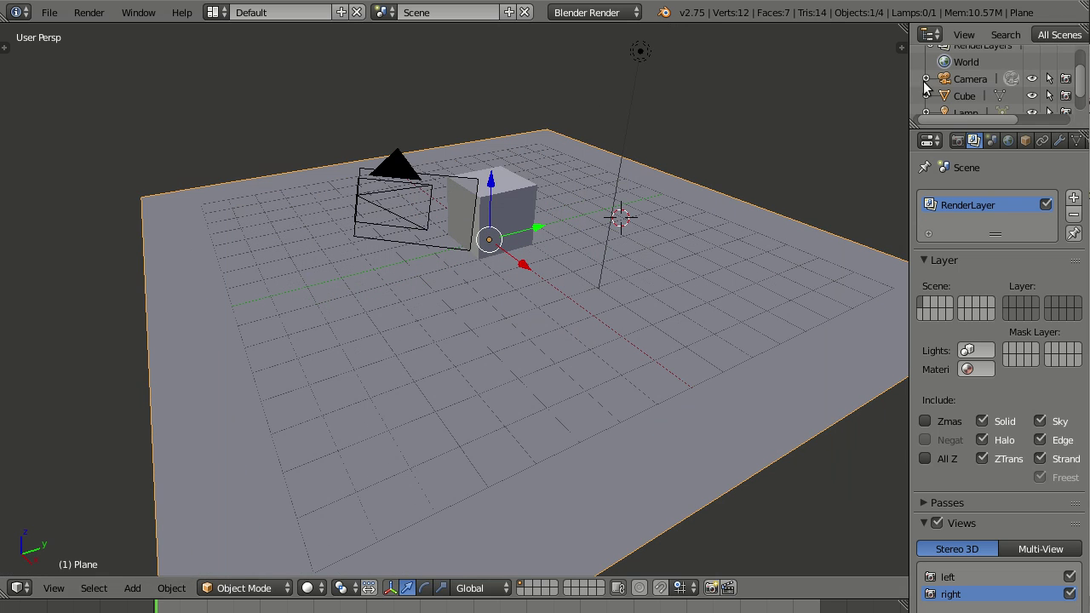
{"action": "left_click", "coordinate": [902, 48]}
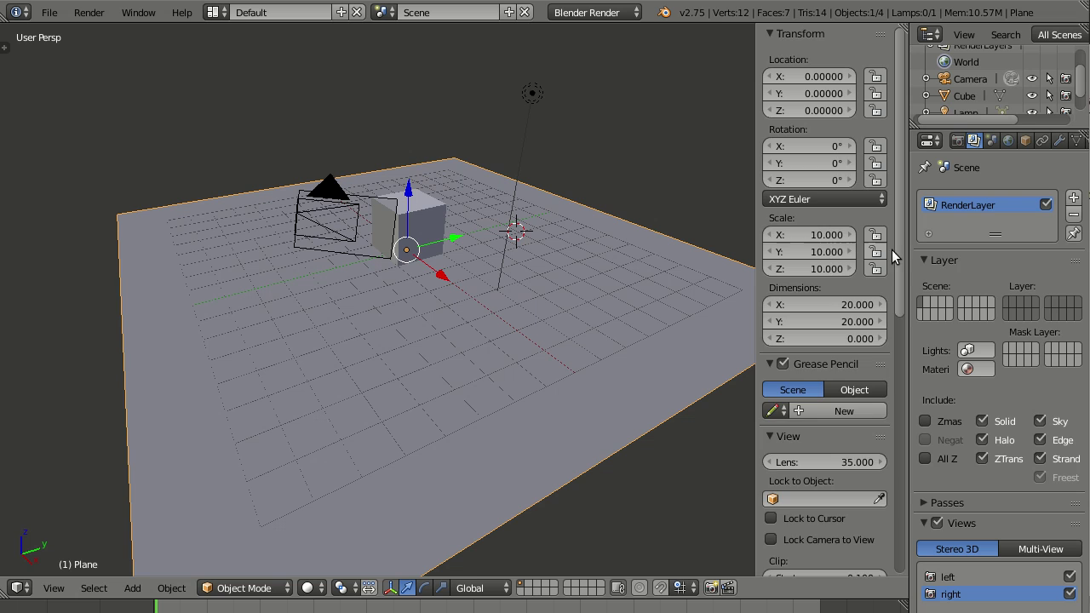
{"action": "left_click_drag", "start_coordinate": [899, 254], "coordinate": [903, 509]}
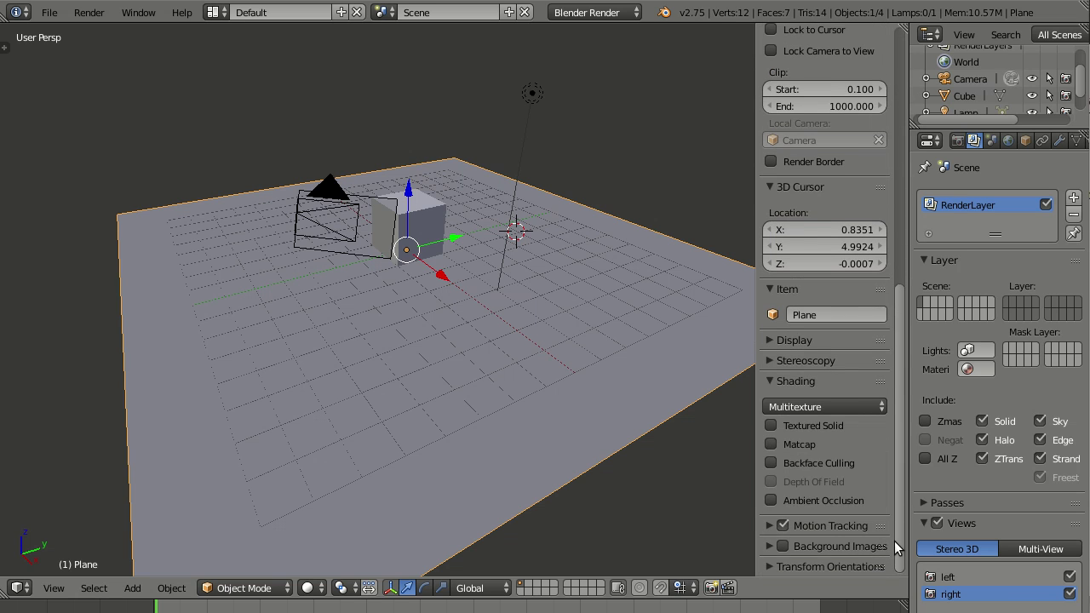
{"action": "left_click", "coordinate": [770, 361]}
{"action": "left_click", "coordinate": [772, 442]}
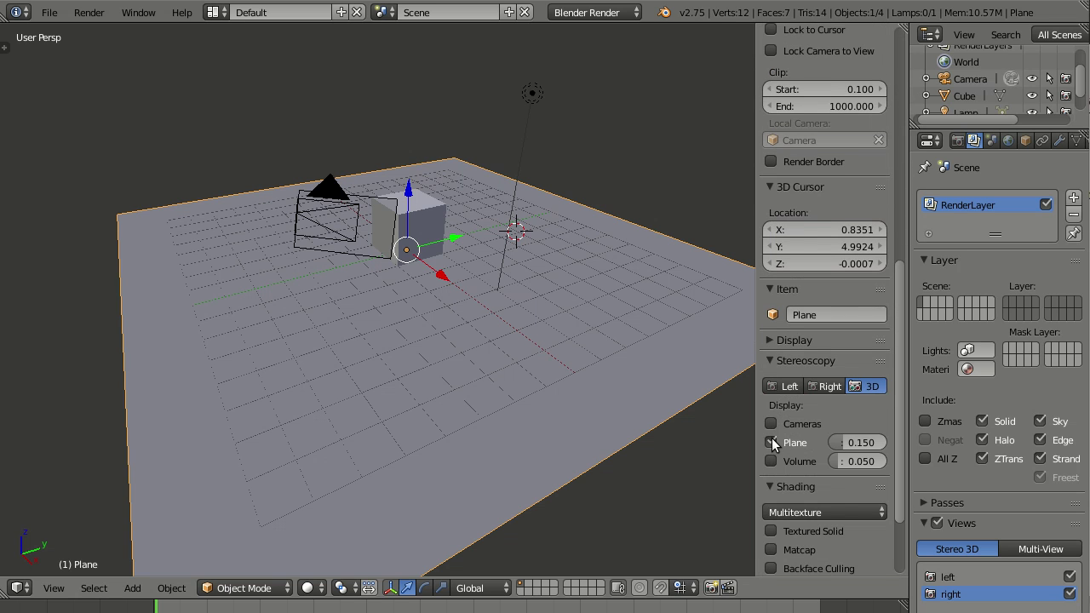
{"action": "left_click", "coordinate": [774, 423]}
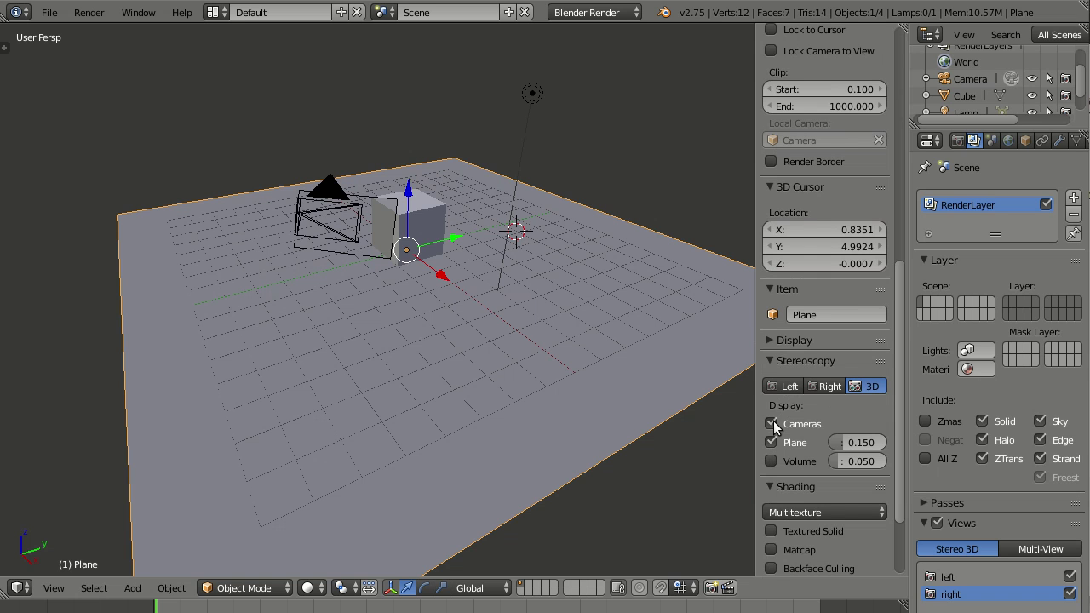
{"action": "scroll", "coordinate": [340, 230], "scroll_direction": "up", "scroll_amount": 2}
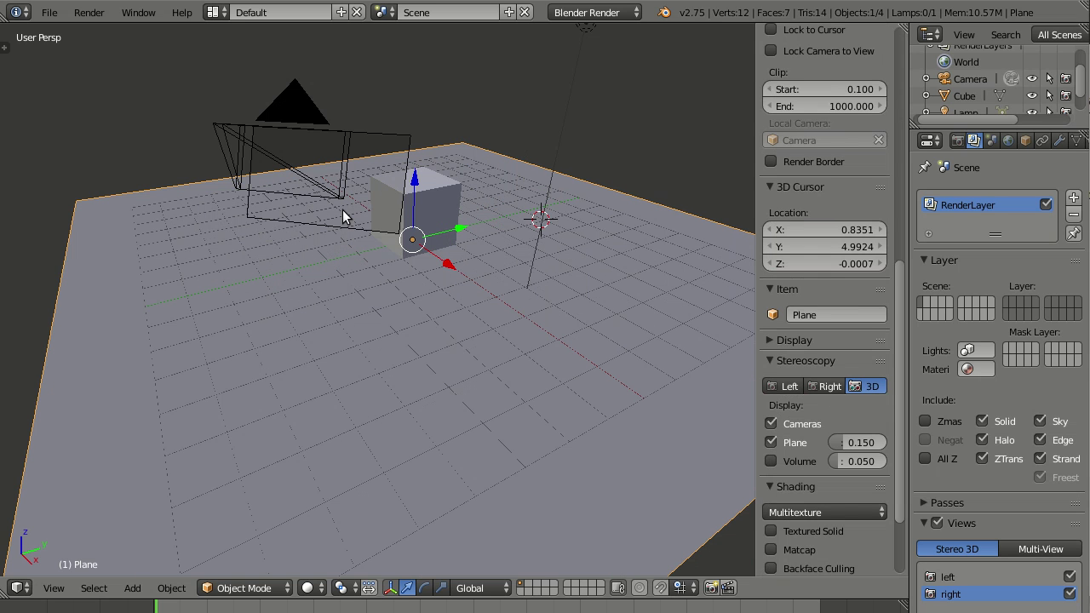
{"action": "middle_click_drag", "start_coordinate": [343, 210], "coordinate": [359, 213]}
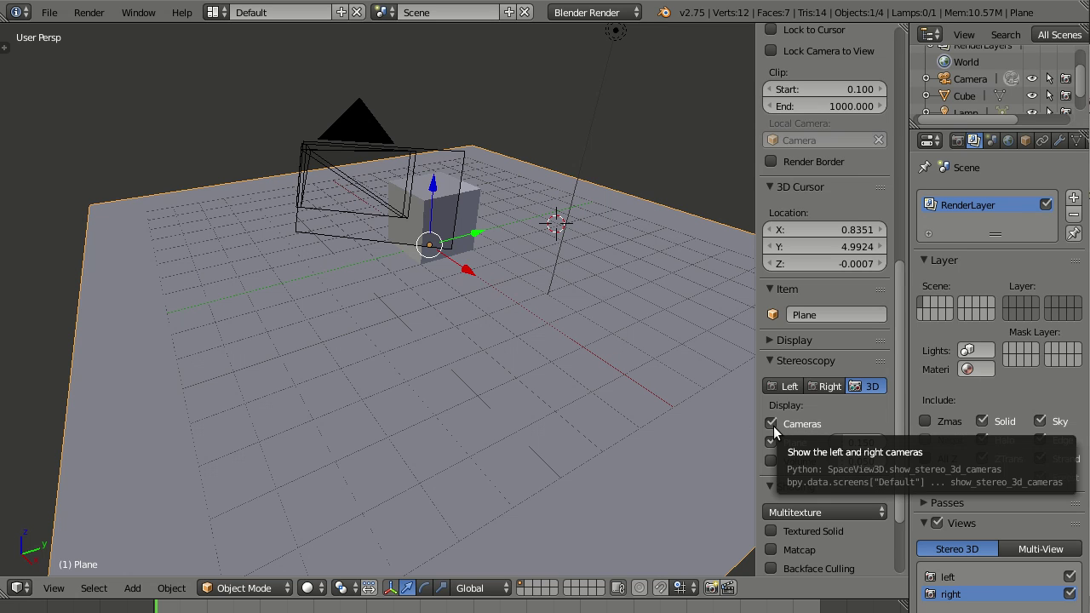
- Select the camera, toggle the stereo Plane display off and back on, and enable the stereo Volume display
{"action": "right_click", "coordinate": [329, 161]}
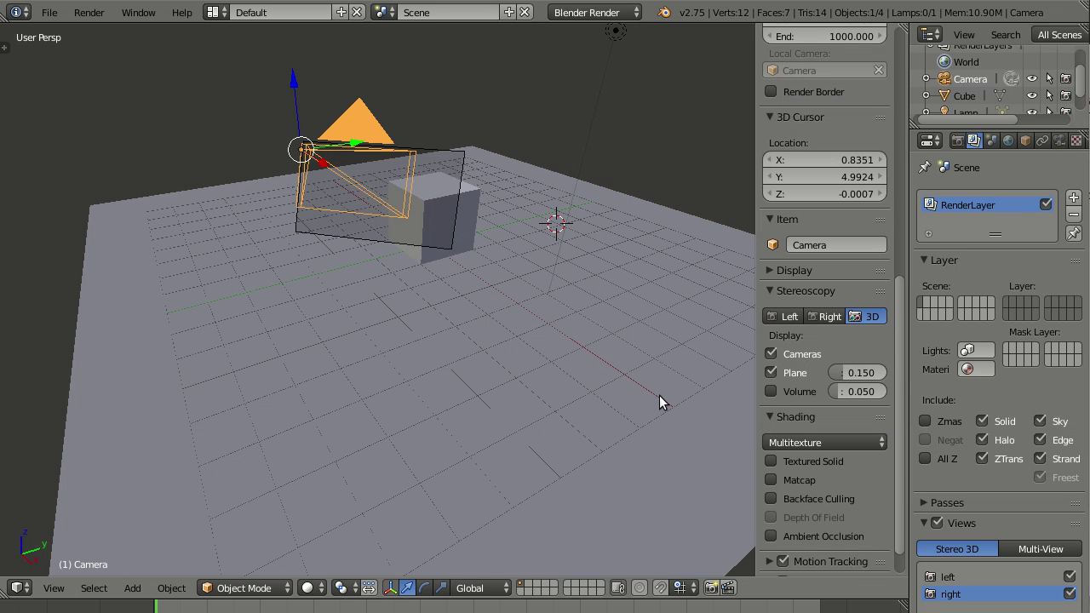
{"action": "left_click", "coordinate": [772, 373]}
{"action": "left_click", "coordinate": [772, 373]}
{"action": "left_click", "coordinate": [772, 373]}
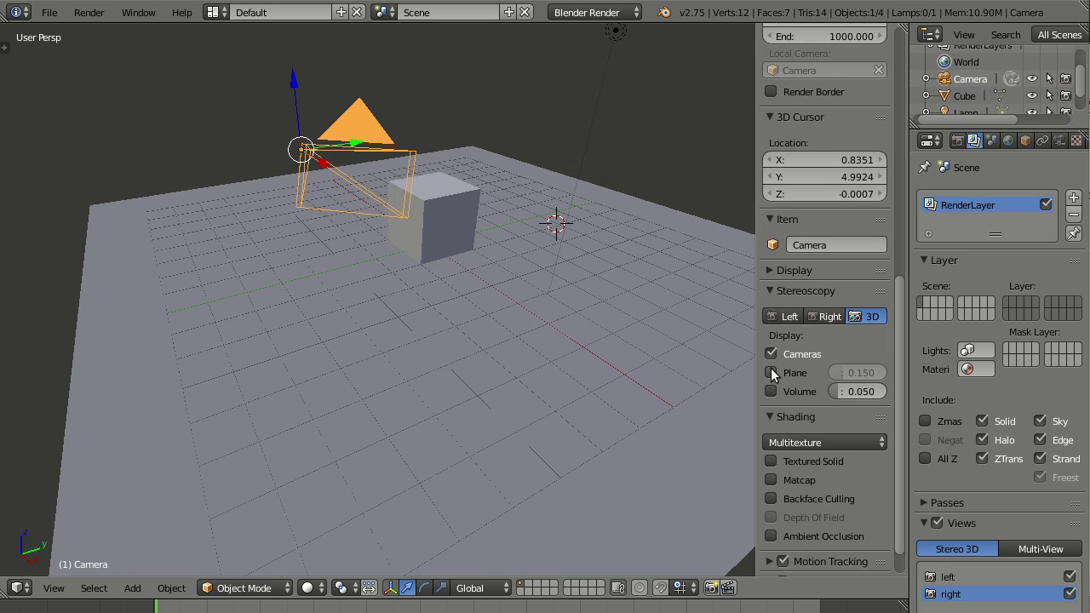
{"action": "left_click", "coordinate": [772, 373]}
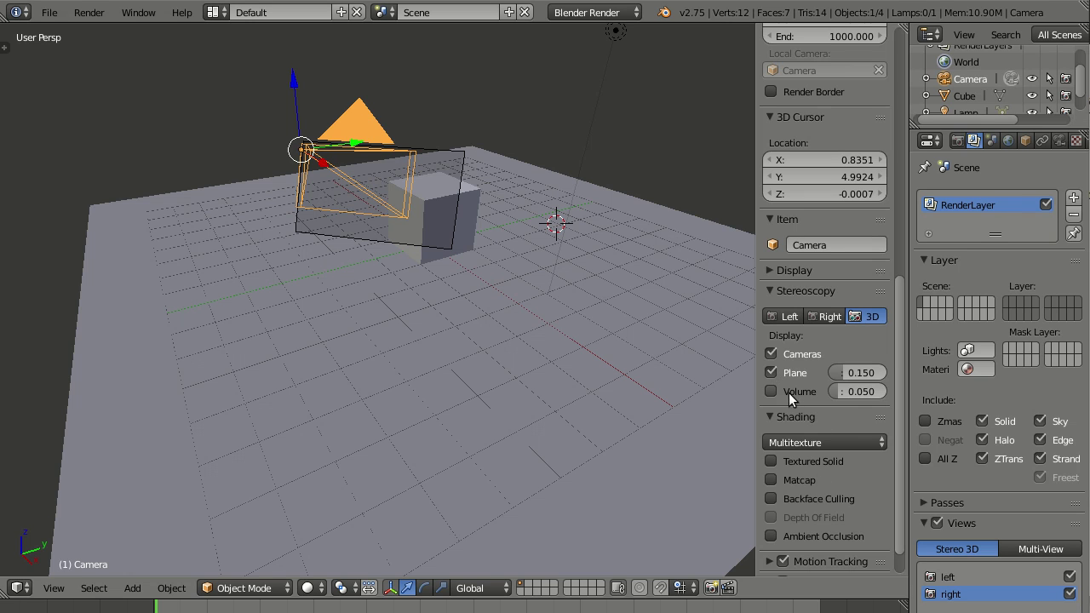
{"action": "left_click", "coordinate": [771, 392]}
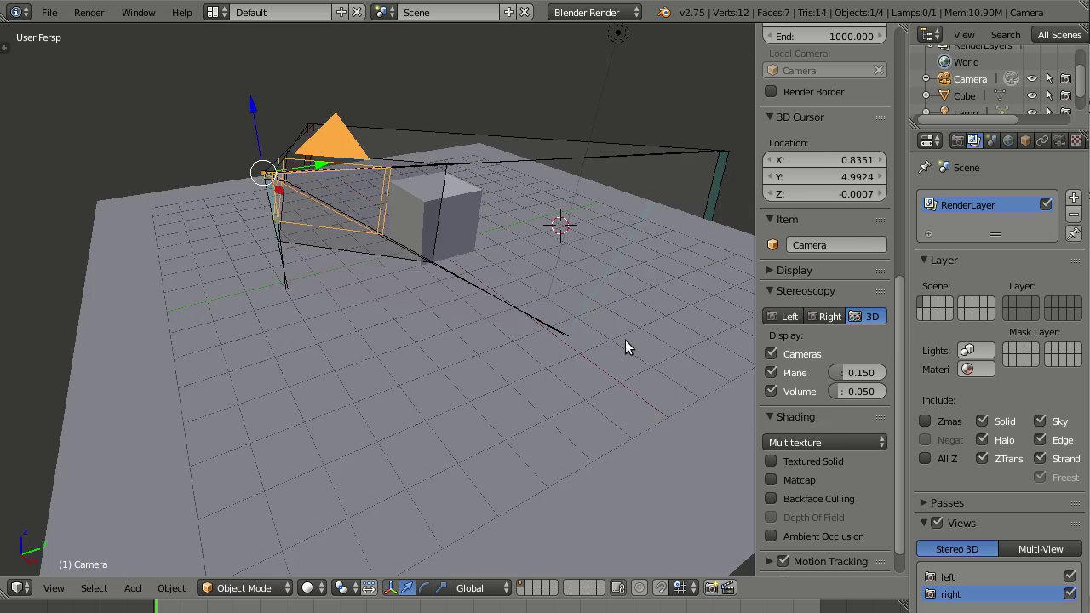
- Examine the stereo cameras, convergence plane and stereo volume around the cube and floor from near, far and different angles
{"action": "mouse_move", "coordinate": [625, 340]}
{"action": "middle_mouse_down"}
{"action": "mouse_move", "coordinate": [598, 350]}
{"action": "mouse_move", "coordinate": [628, 346]}
{"action": "middle_mouse_up"}
{"action": "scroll", "coordinate": [598, 350], "scroll_direction": "down", "scroll_amount": 6}
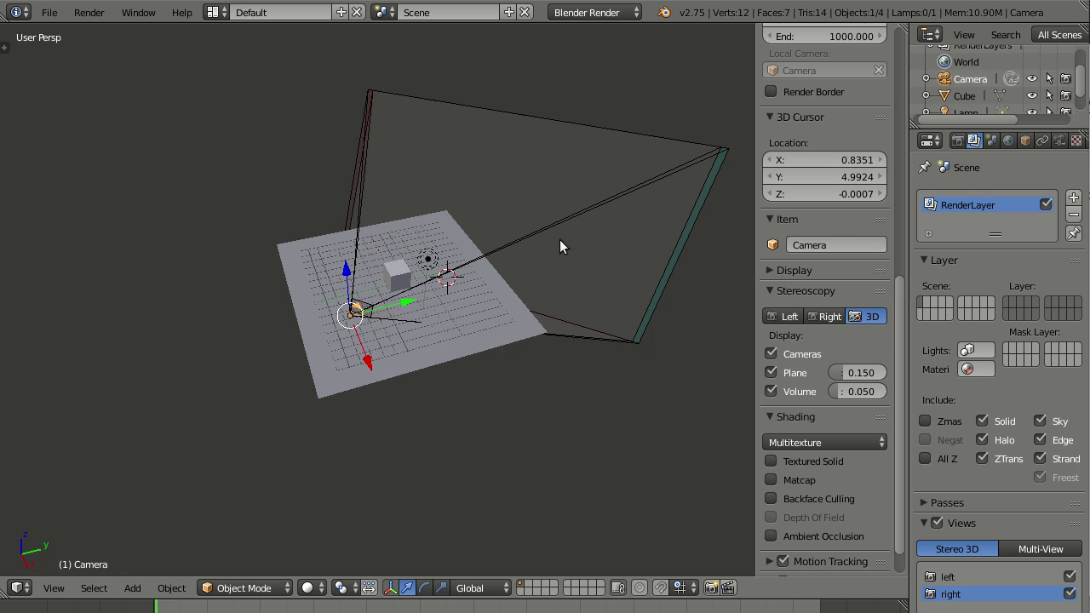
{"action": "scroll", "coordinate": [474, 220], "scroll_direction": "up", "scroll_amount": 8}
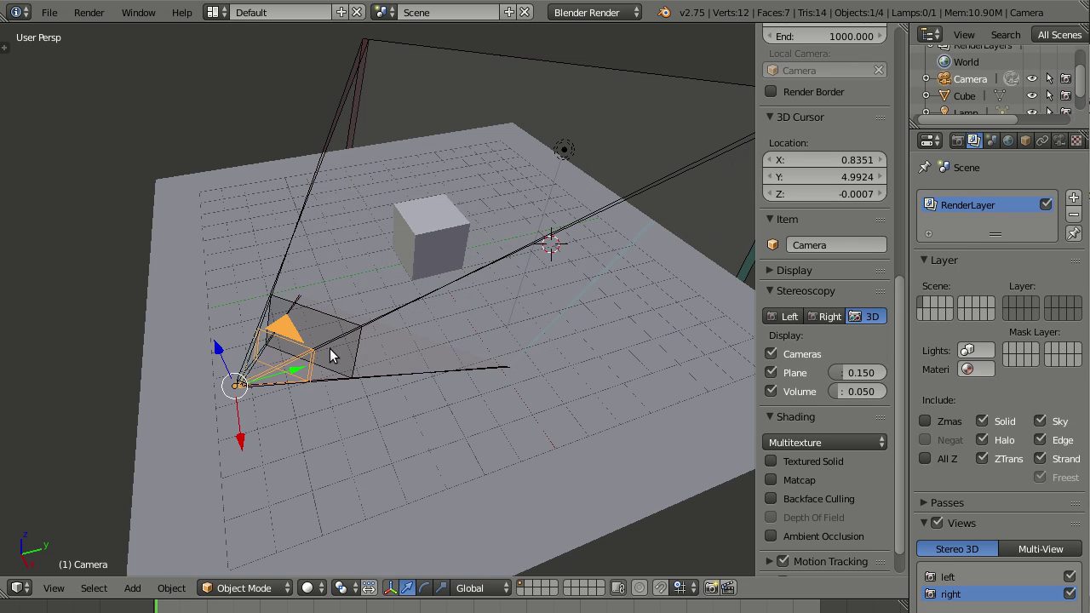
{"action": "scroll", "coordinate": [227, 390], "scroll_direction": "up", "scroll_amount": 2}
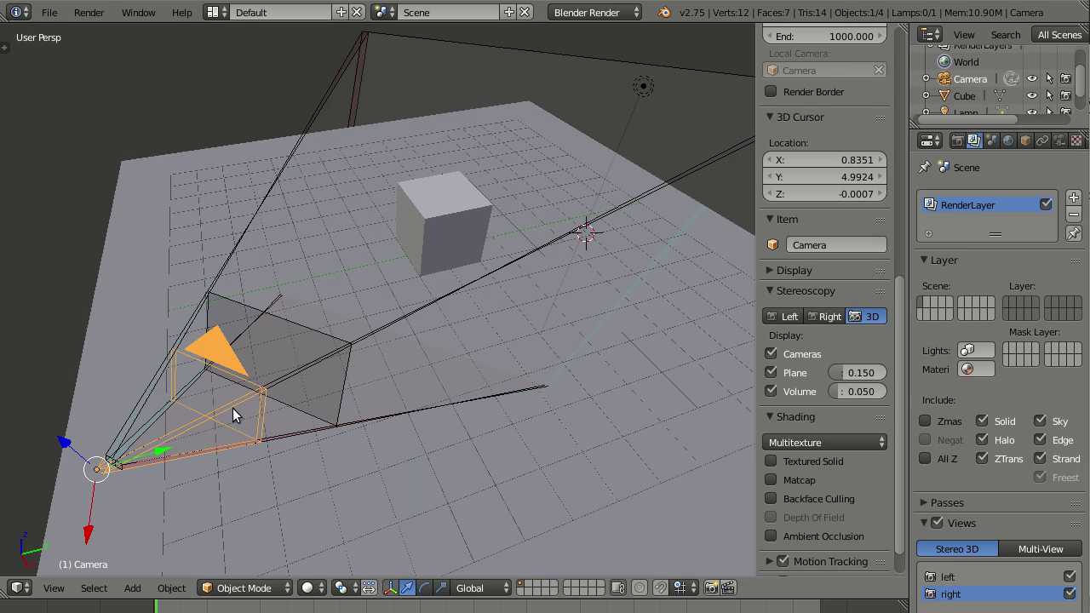
{"action": "mouse_move", "coordinate": [233, 408]}
{"action": "middle_mouse_down"}
{"action": "mouse_move", "coordinate": [244, 394]}
{"action": "mouse_move", "coordinate": [228, 396]}
{"action": "middle_mouse_up"}
{"action": "middle_click_drag", "start_coordinate": [152, 312], "coordinate": [303, 298]}
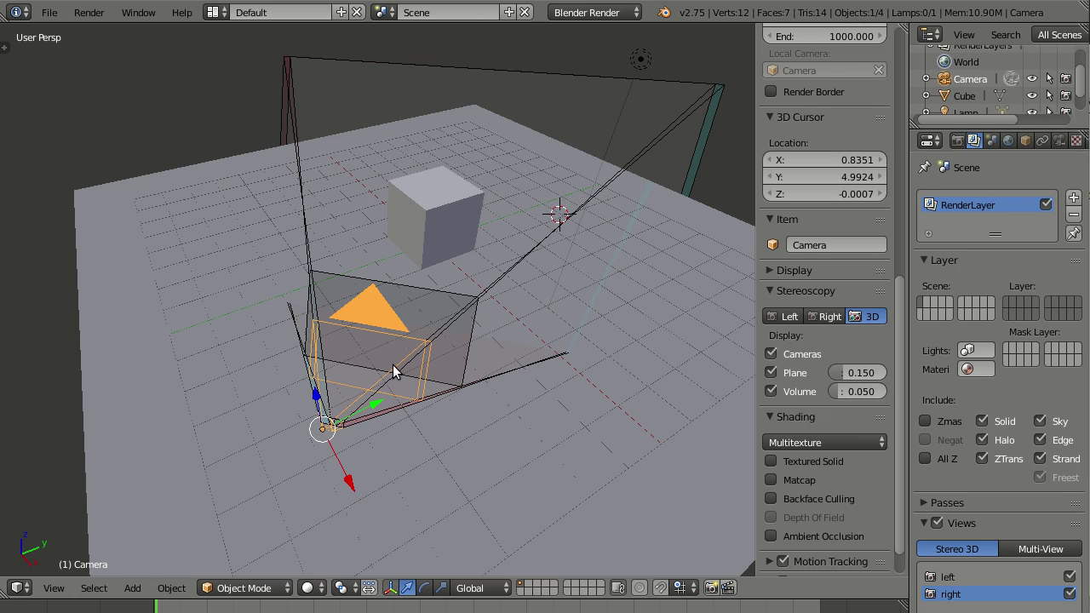
{"action": "middle_click_drag", "start_coordinate": [707, 468], "coordinate": [749, 443]}
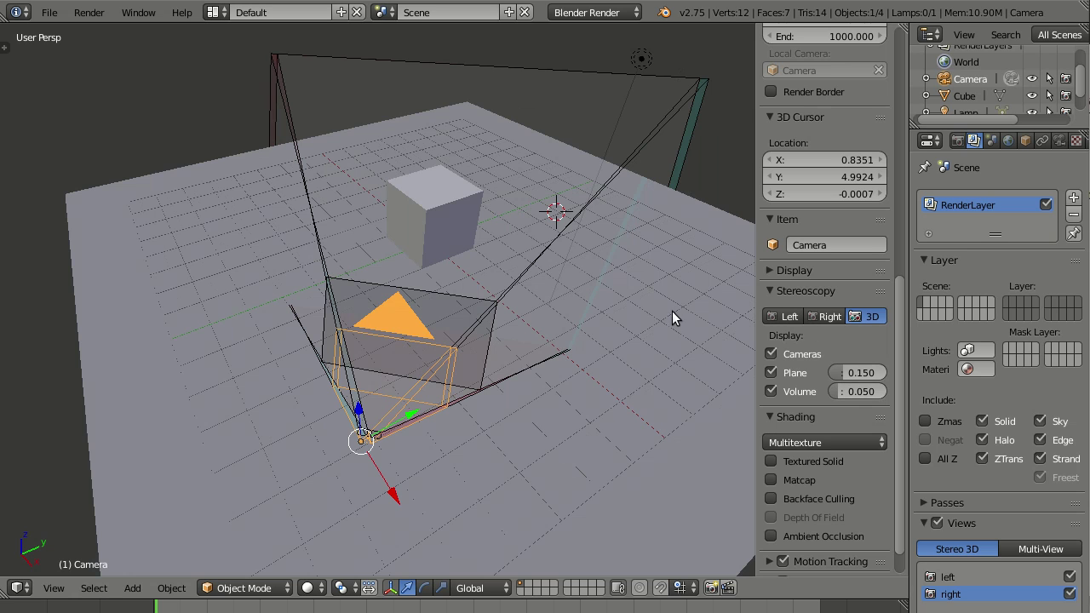
{"action": "scroll", "coordinate": [520, 326], "scroll_direction": "down", "scroll_amount": 4}
{"action": "middle_click_drag", "start_coordinate": [477, 311], "coordinate": [539, 309]}
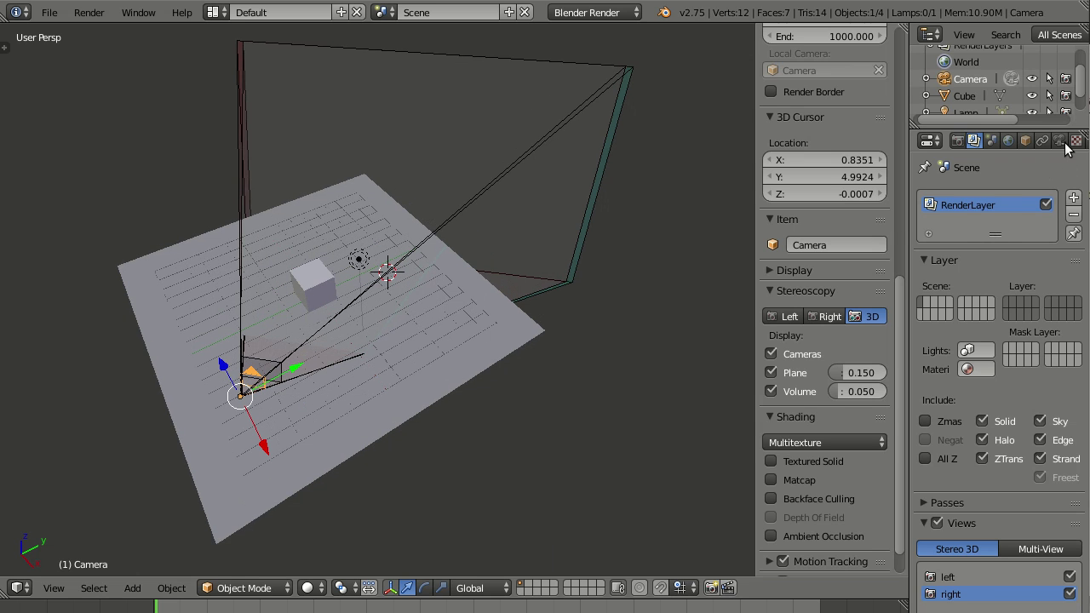
- Reveal the camera's stereoscopy properties, widen the properties area and set the convergence plane distance to 10.48
{"action": "left_click", "coordinate": [1063, 144]}
{"action": "scroll", "coordinate": [1063, 244], "scroll_direction": "down", "scroll_amount": 6}
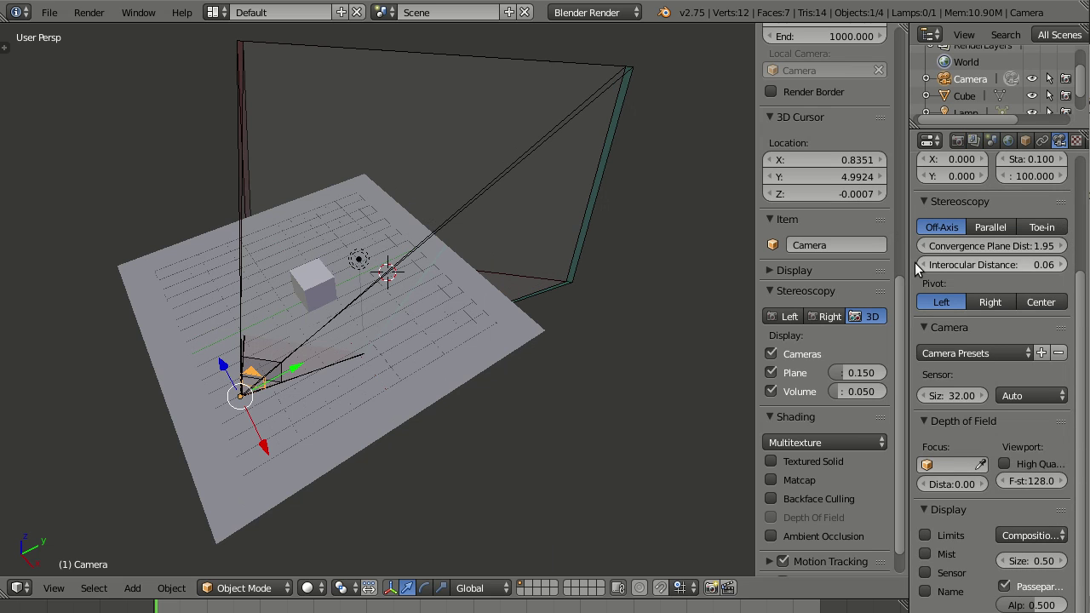
{"action": "left_click_drag", "start_coordinate": [908, 249], "coordinate": [835, 240]}
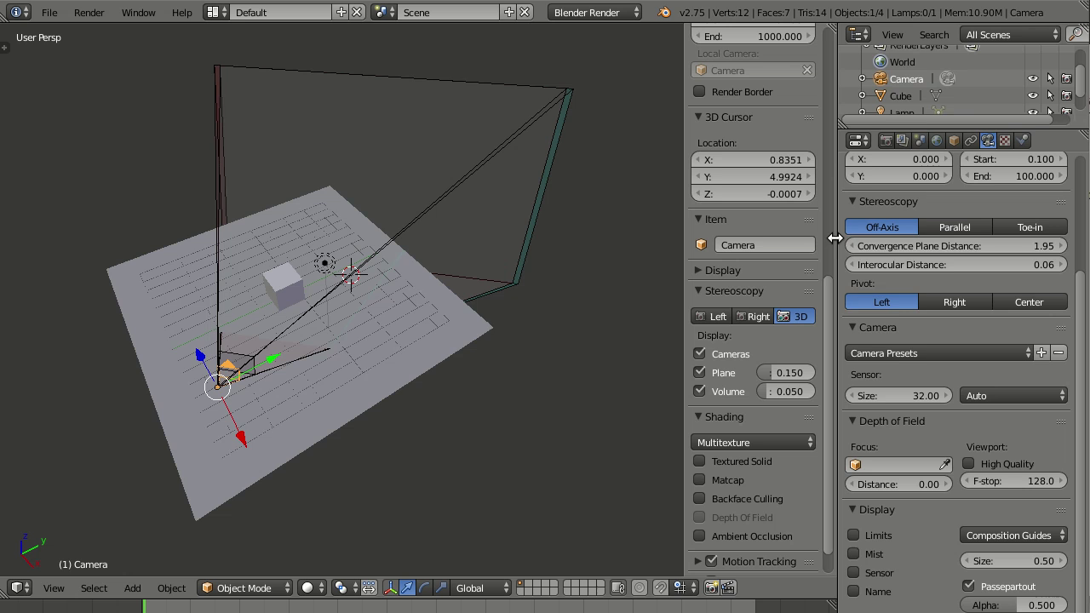
{"action": "left_click_drag", "start_coordinate": [929, 245], "coordinate": [1070, 245]}
{"action": "scroll", "coordinate": [323, 291], "scroll_direction": "up", "scroll_amount": 3}
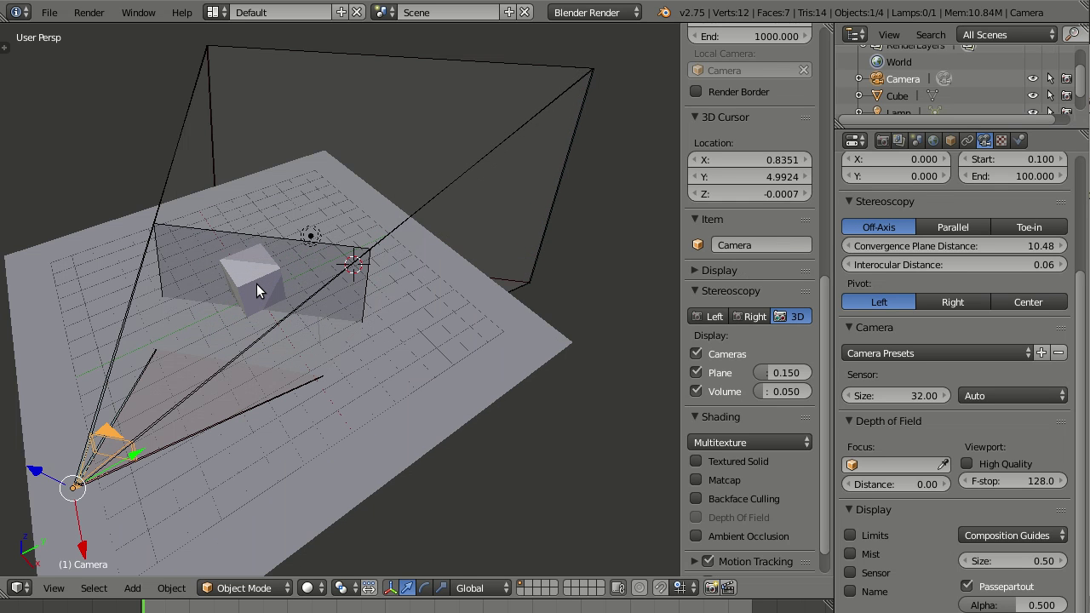
- Duplicate the cube and place the copy nearer the camera, keeping the movement locked to the horizontal plane
{"action": "right_click", "coordinate": [257, 283]}
{"action": "key", "text": "shift+d"}
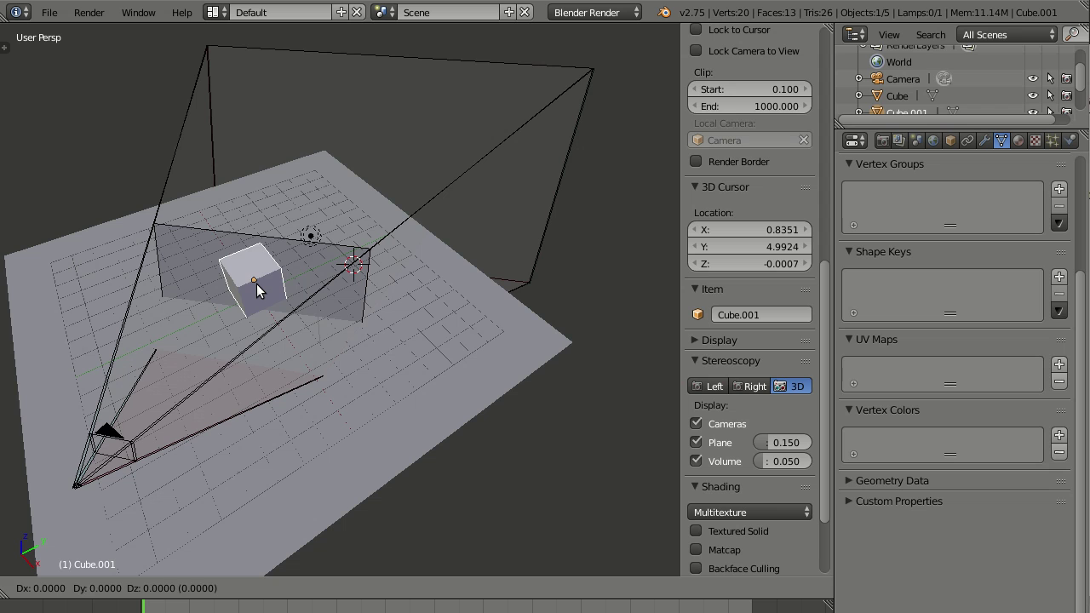
{"action": "key", "text": "shift+z"}
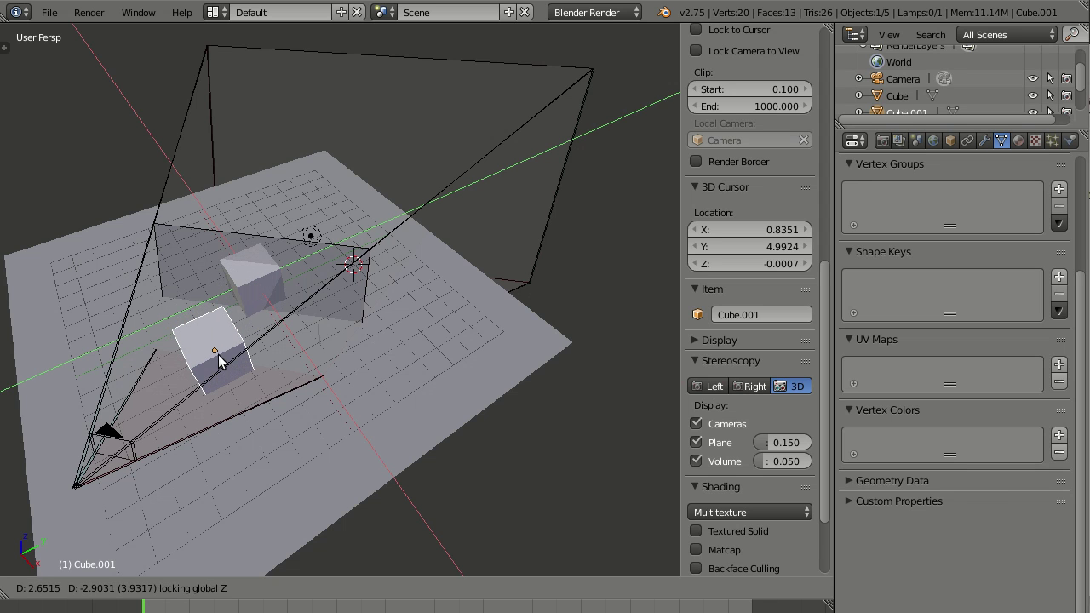
{"action": "left_click", "coordinate": [201, 373]}
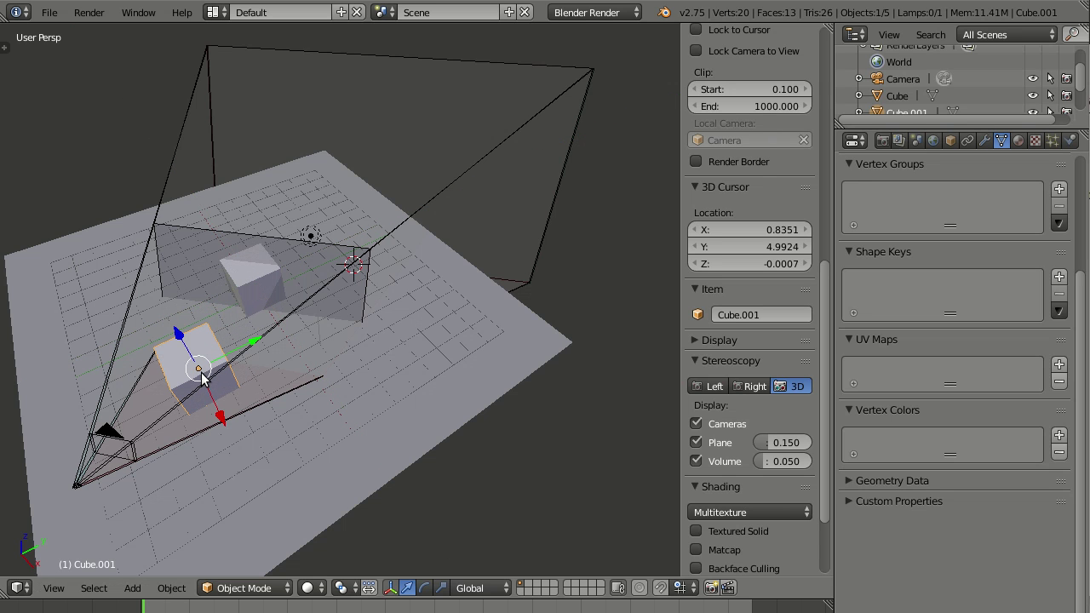
- View both cubes through the stereo camera and return to the perspective view
{"action": "key", "text": "KP_0"}
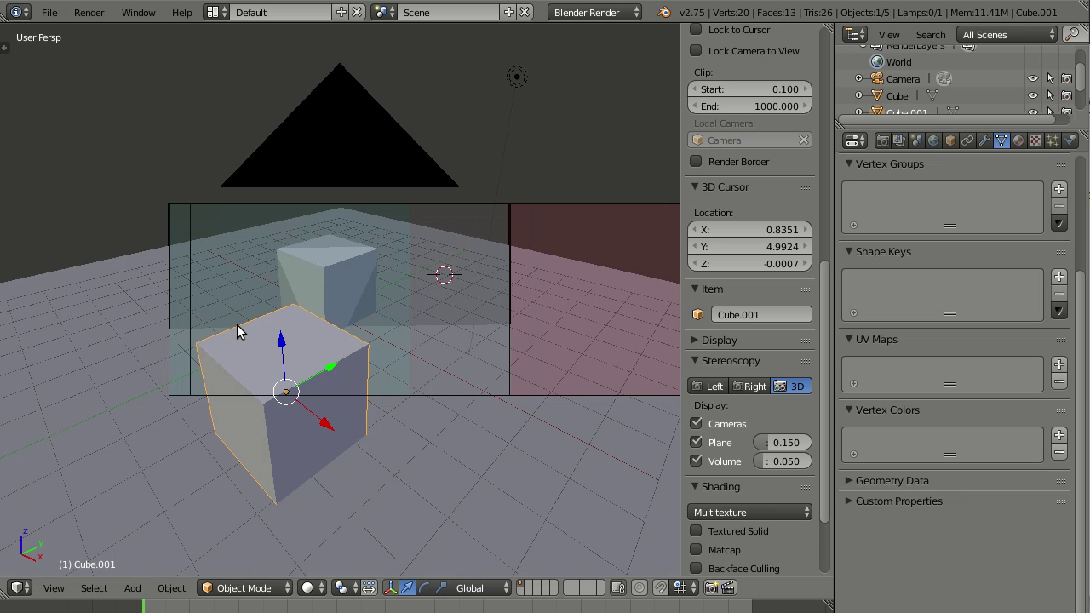
{"action": "key", "text": "KP_0"}
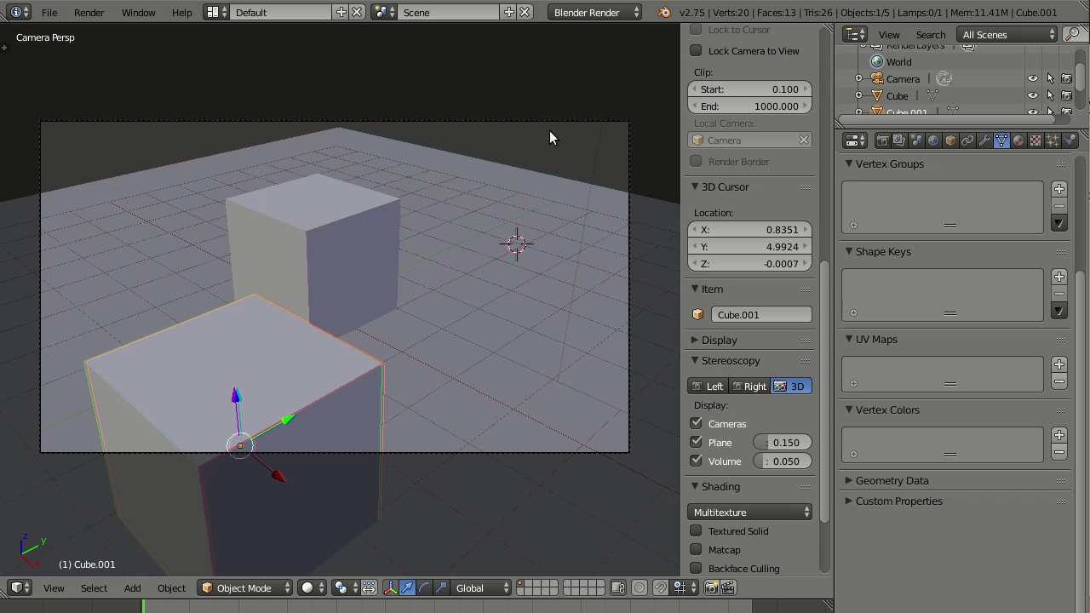
{"action": "key", "text": "KP_0"}
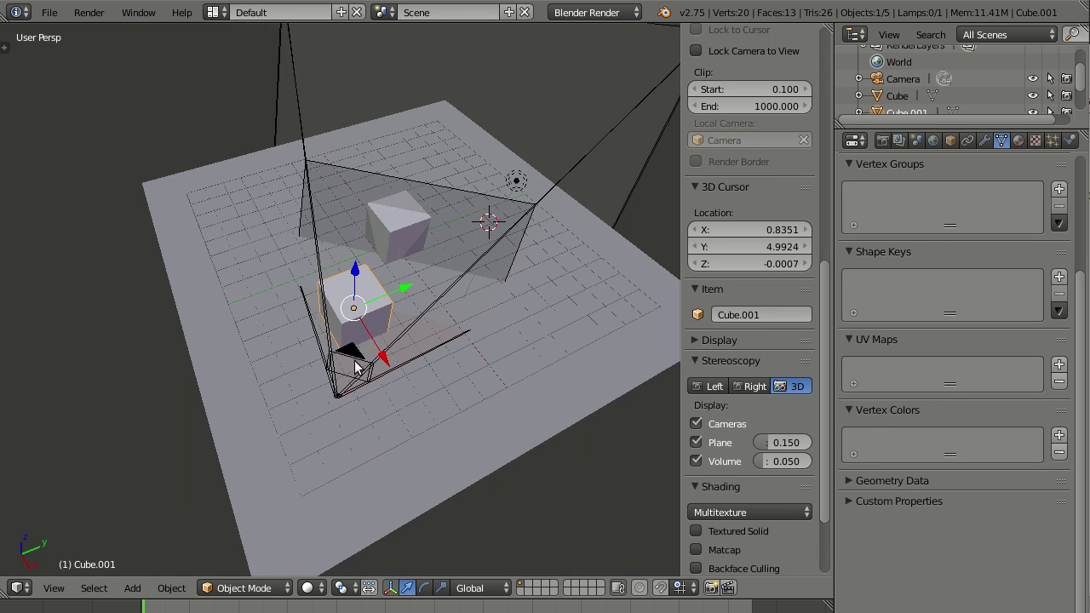
- Select the camera and raise its interocular distance to 0.24
{"action": "right_click", "coordinate": [359, 362]}
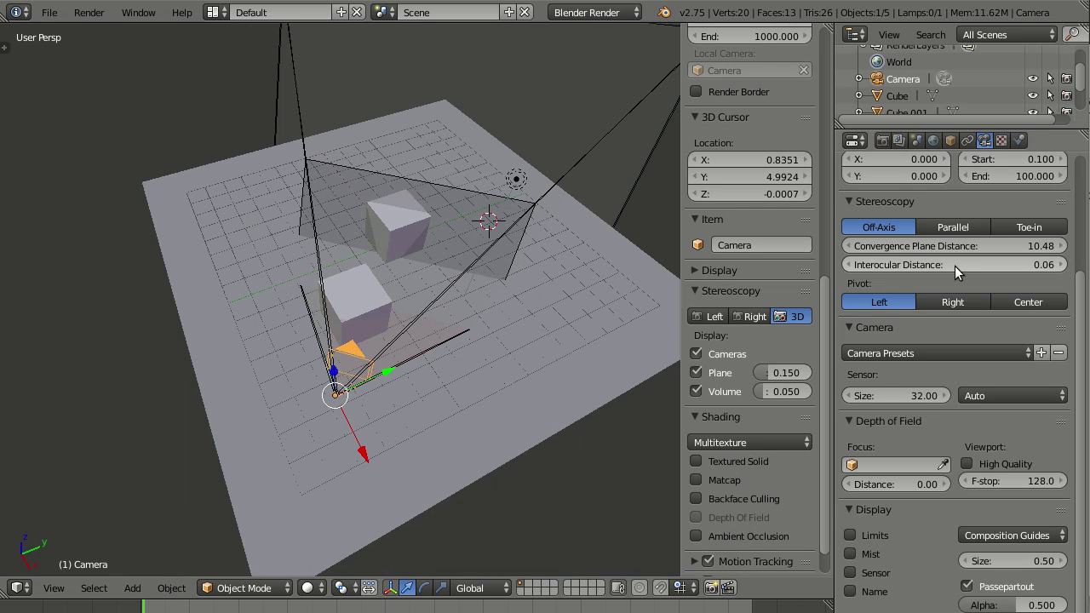
{"action": "scroll", "coordinate": [429, 355], "scroll_direction": "up", "scroll_amount": 6}
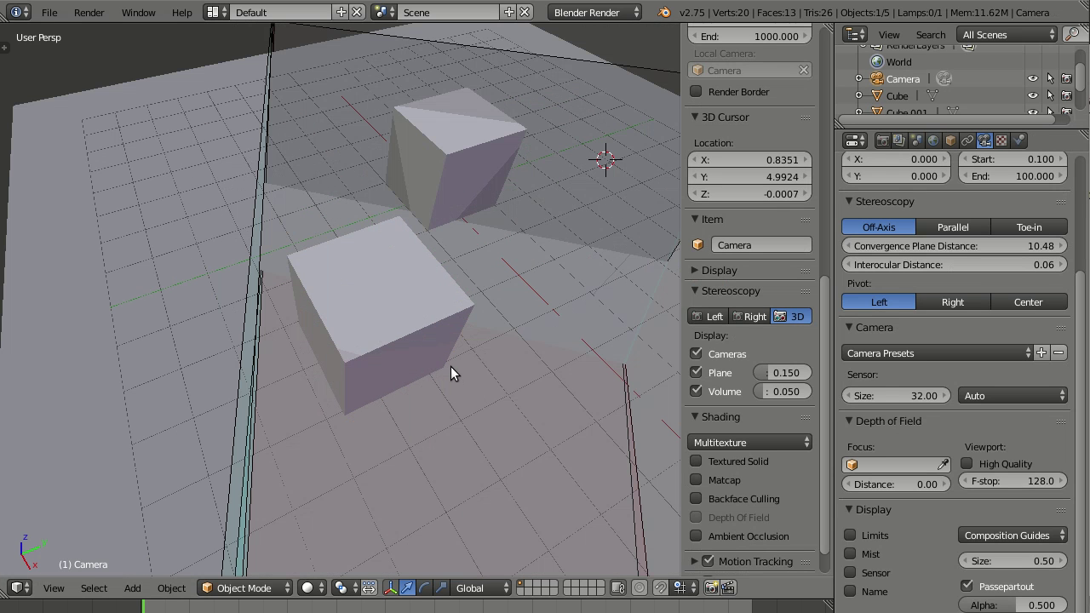
{"action": "scroll", "coordinate": [451, 362], "scroll_direction": "down", "scroll_amount": 4}
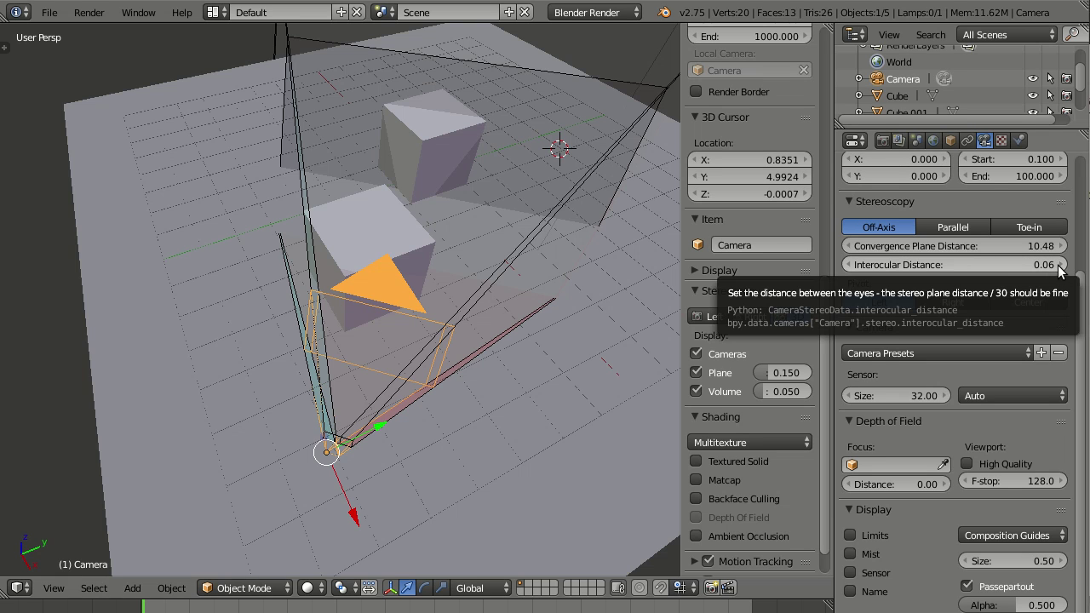
{"action": "mouse_move", "coordinate": [1061, 269]}
{"action": "left_mouse_down"}
{"action": "mouse_move", "coordinate": [1086, 270]}
{"action": "mouse_move", "coordinate": [1060, 269]}
{"action": "left_mouse_up"}
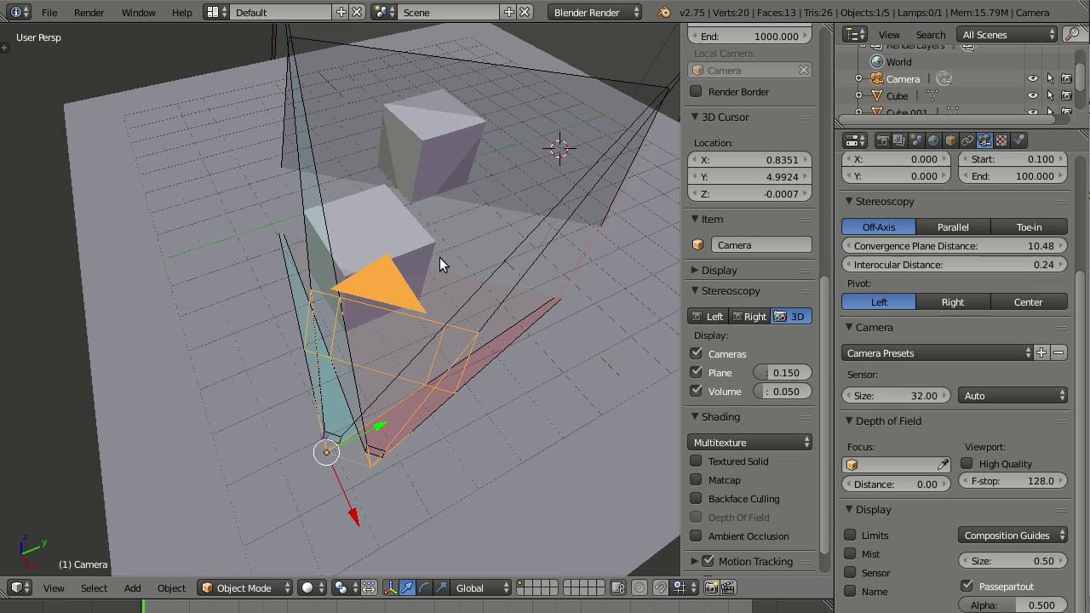
- Set the camera's interocular distance back to 0.06
{"action": "left_click", "coordinate": [925, 264]}
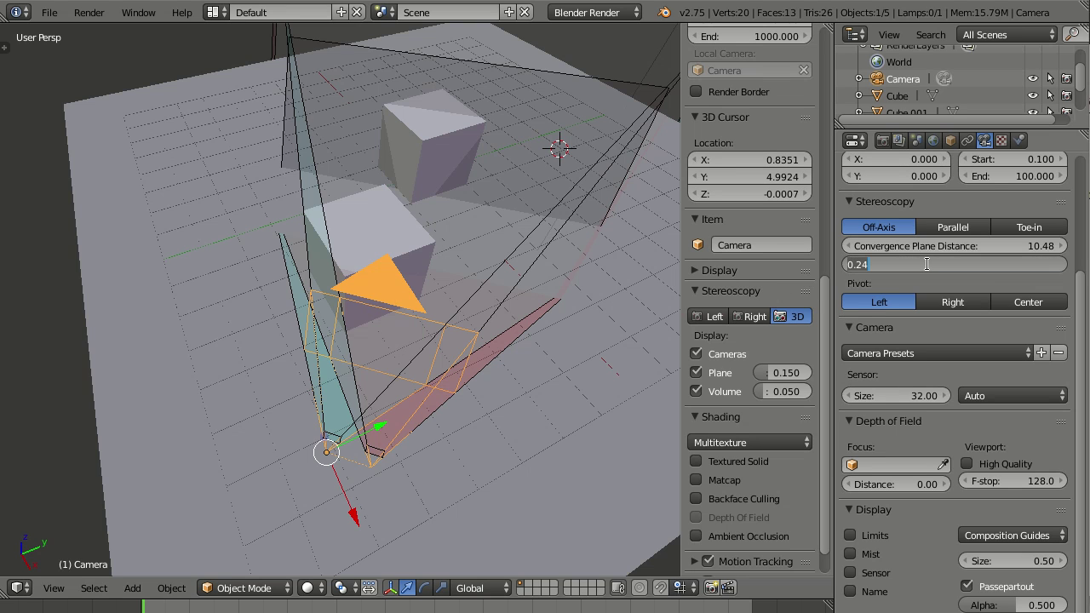
{"action": "type", "text": "0.06"}
{"action": "key", "text": "Return"}
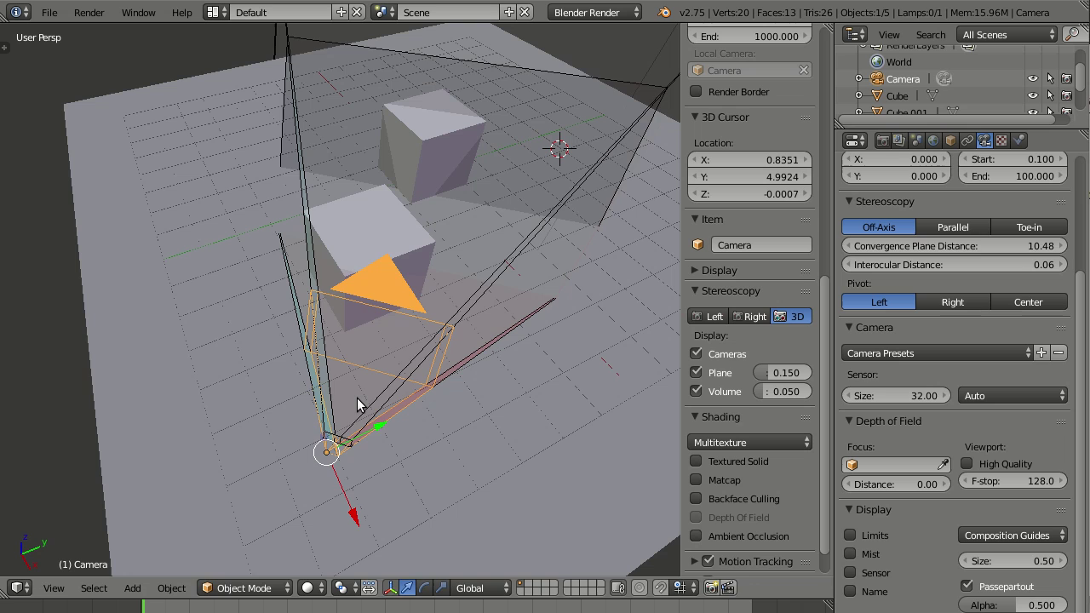
- Test-rotate the camera with the Left stereo pivot, switch the pivot to Right and test-rotate it again, cancelling both rotations
{"action": "key", "text": "r"}
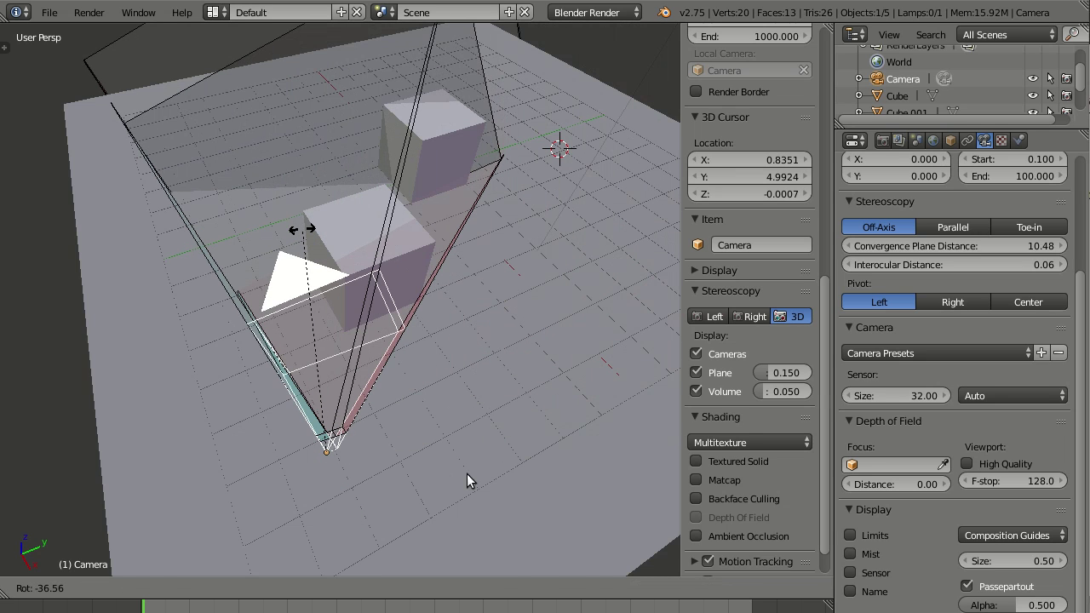
{"action": "key", "text": "Escape"}
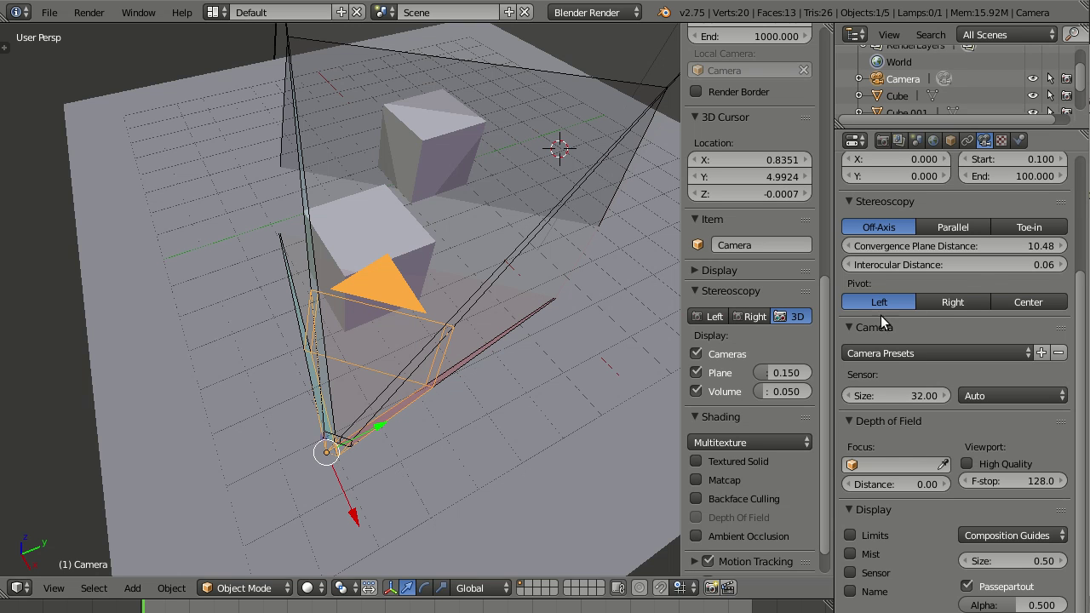
{"action": "left_click", "coordinate": [950, 302]}
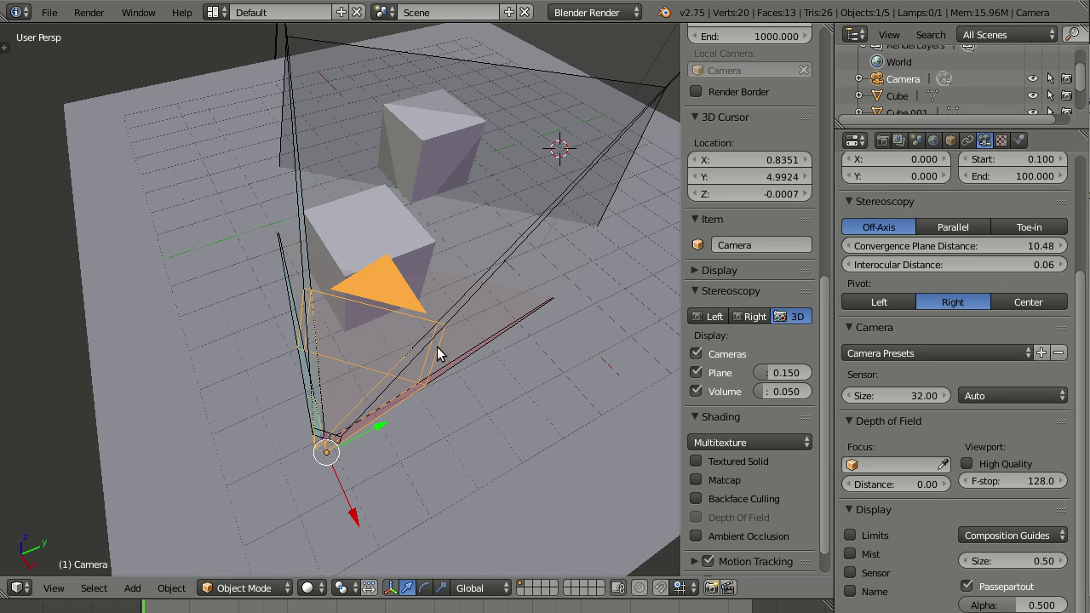
{"action": "key", "text": "r"}
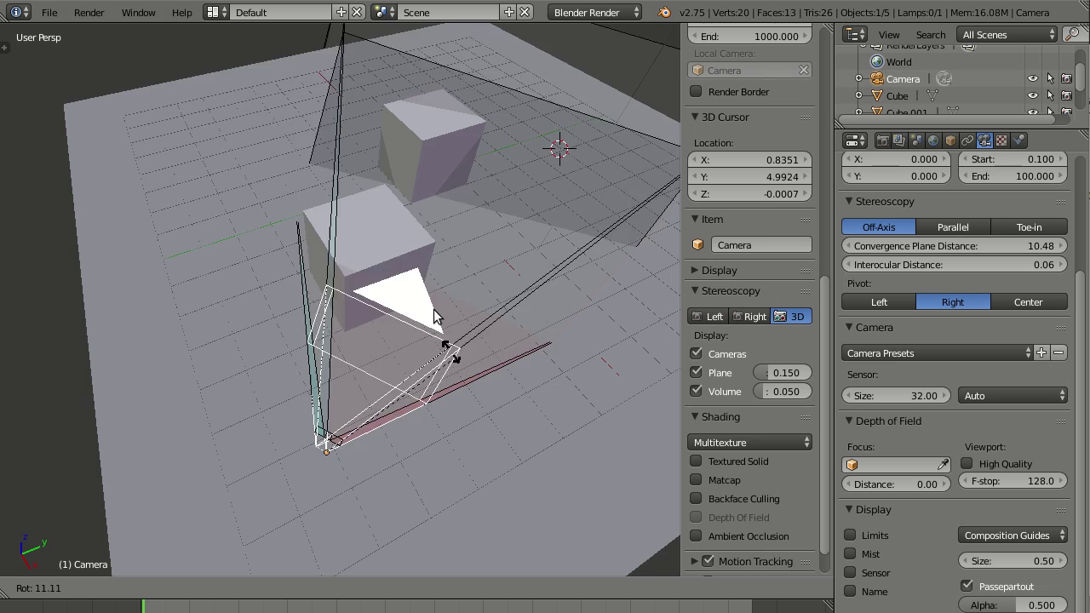
{"action": "left_click", "coordinate": [322, 443]}
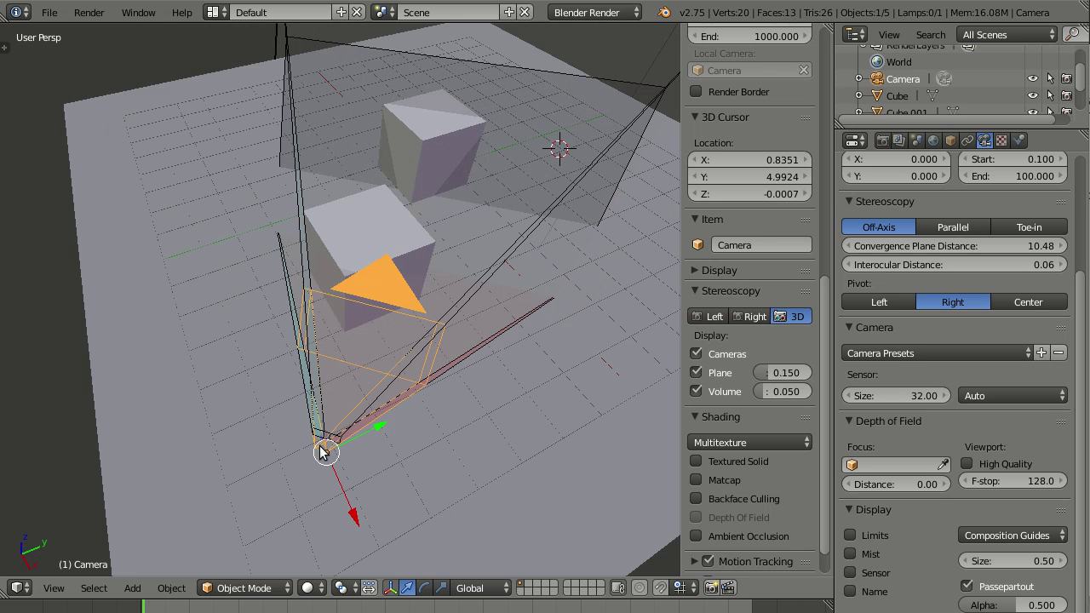
- Compare the Left, Right and Center stereo pivots, finishing with the pivot set to Left
{"action": "left_click", "coordinate": [893, 304]}
{"action": "left_click", "coordinate": [959, 307]}
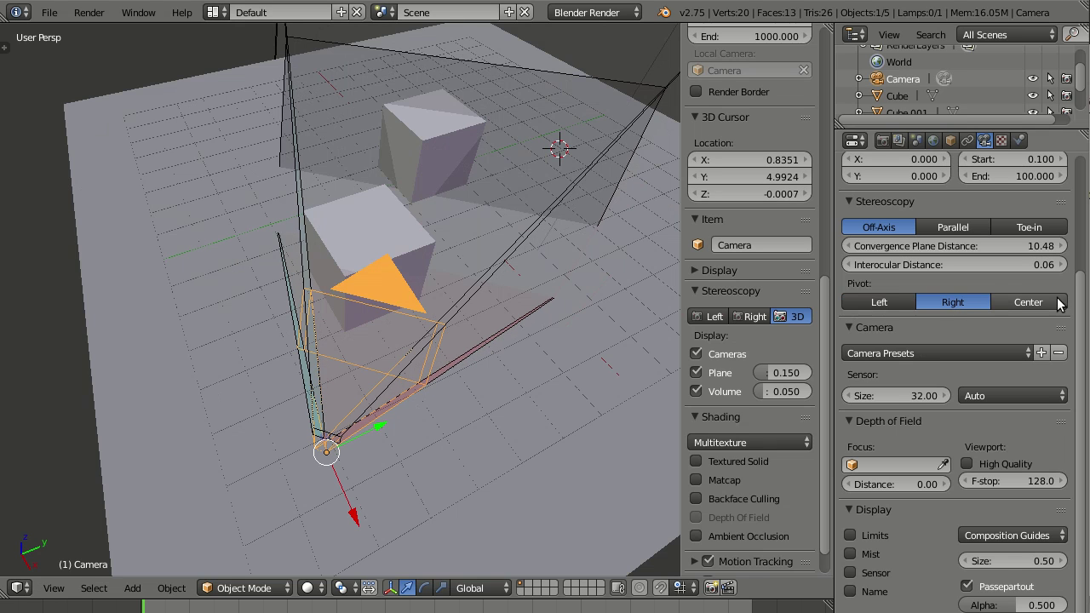
{"action": "left_click", "coordinate": [1026, 300]}
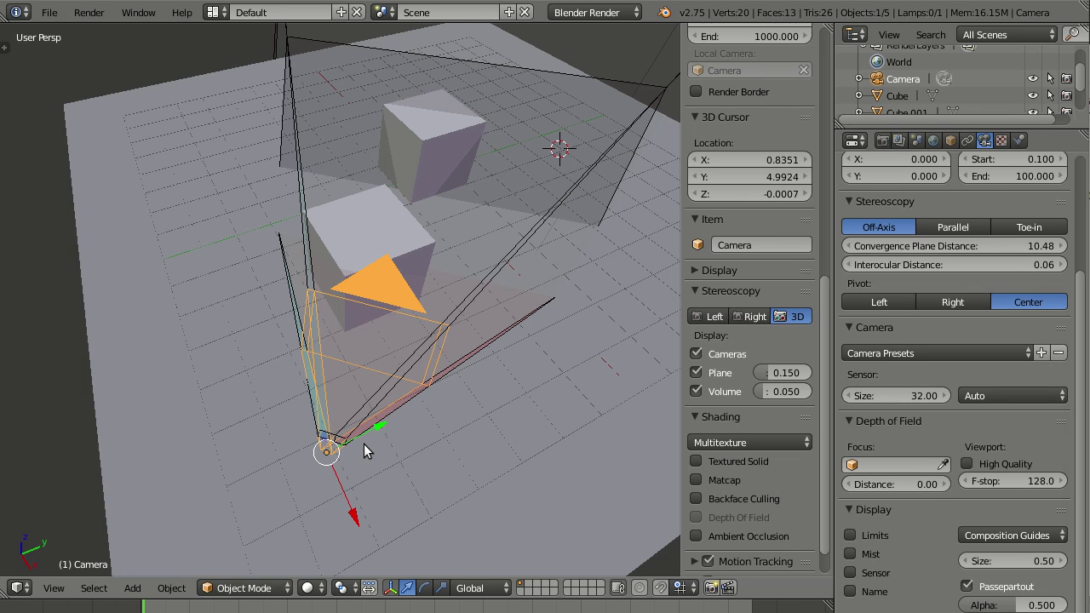
{"action": "left_click", "coordinate": [871, 305]}
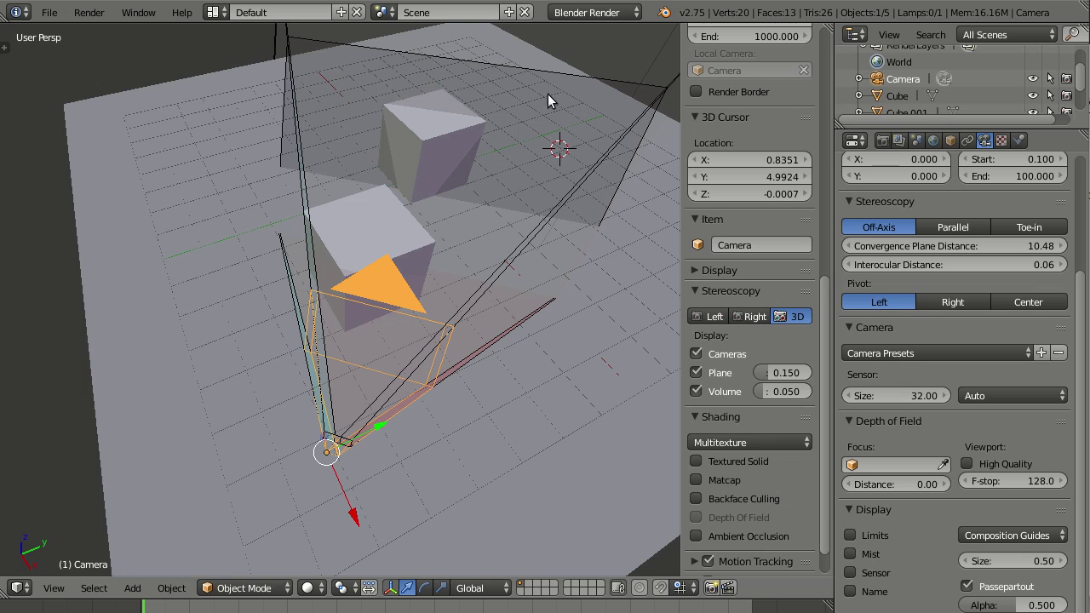
- Set the camera's stereoscopy mode to Parallel, check it through the camera and return to a perspective view of the whole scene
{"action": "left_click", "coordinate": [959, 227]}
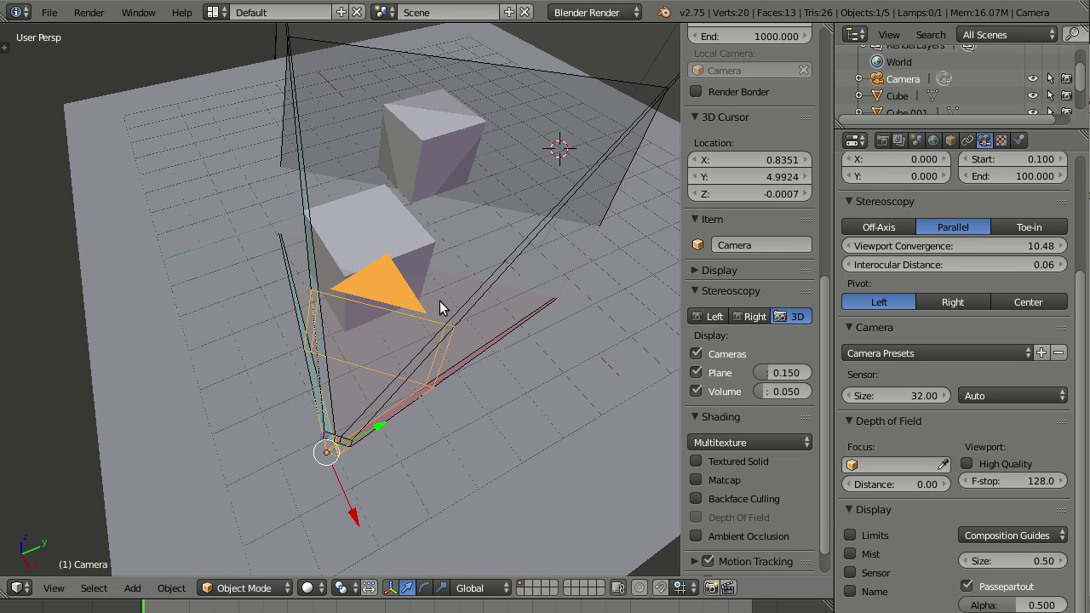
{"action": "key", "text": "KP_0"}
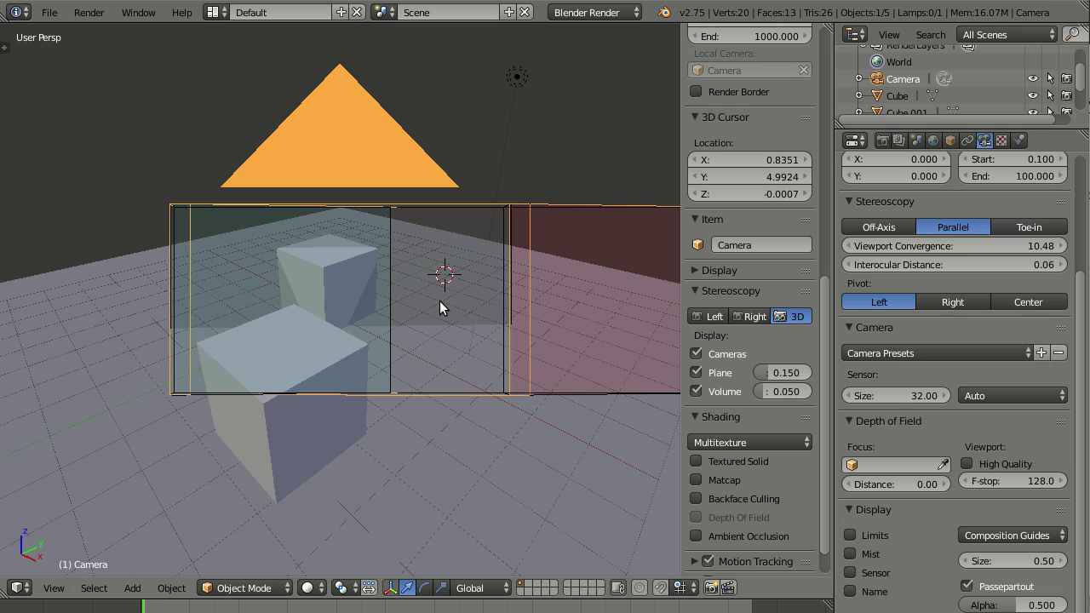
{"action": "key", "text": "KP_0"}
{"action": "middle_click_drag", "start_coordinate": [490, 291], "coordinate": [233, 370]}
{"action": "middle_click_drag", "start_coordinate": [359, 372], "coordinate": [397, 300]}
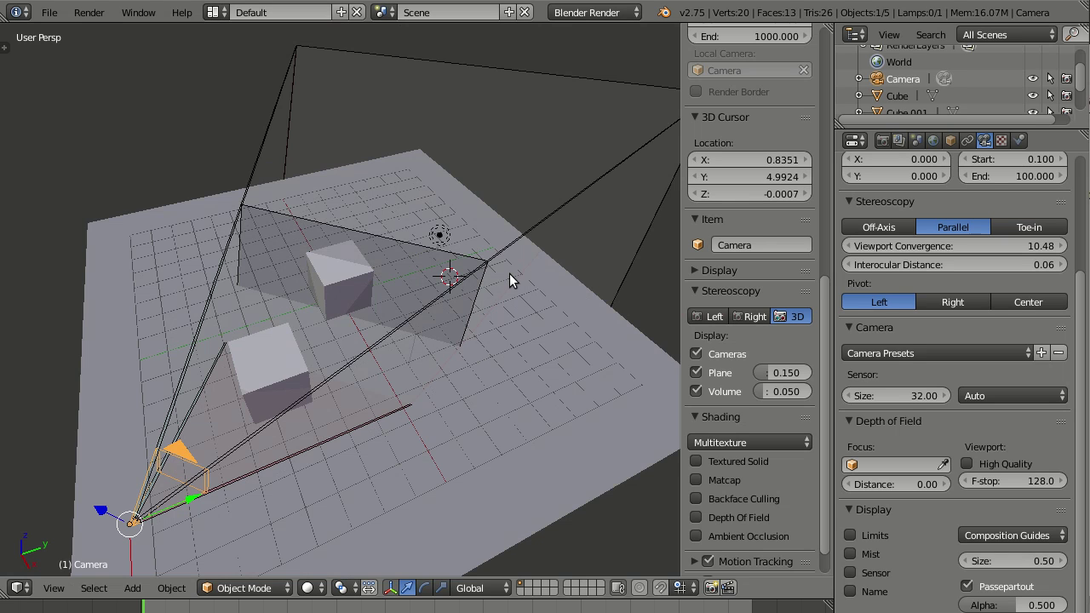
- Switch the camera's stereoscopy mode to Toe-in and back to Off-Axis
{"action": "left_click", "coordinate": [1035, 226]}
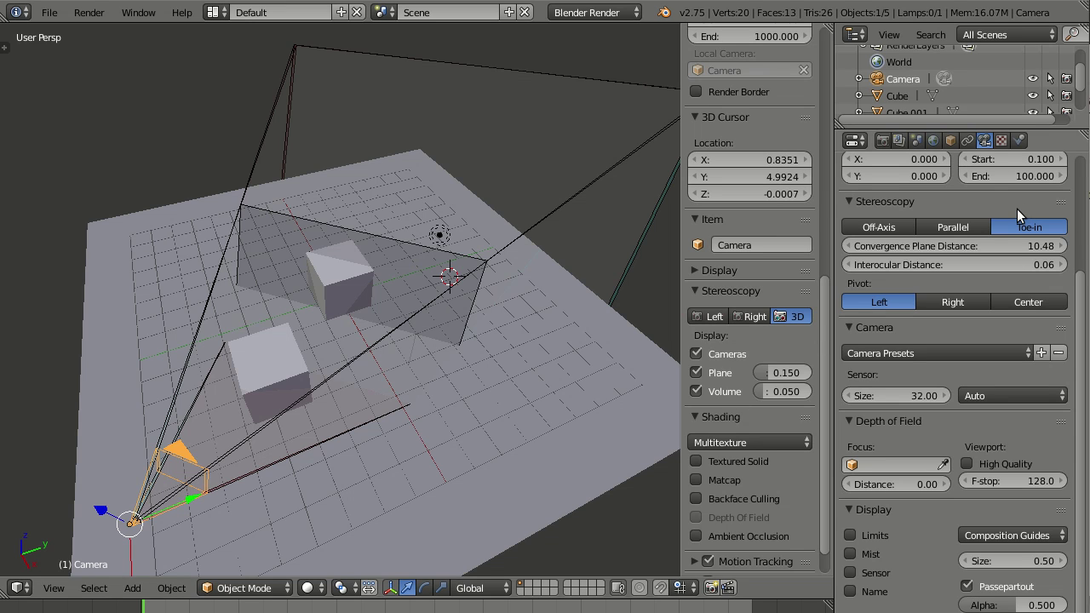
{"action": "left_click", "coordinate": [884, 227]}
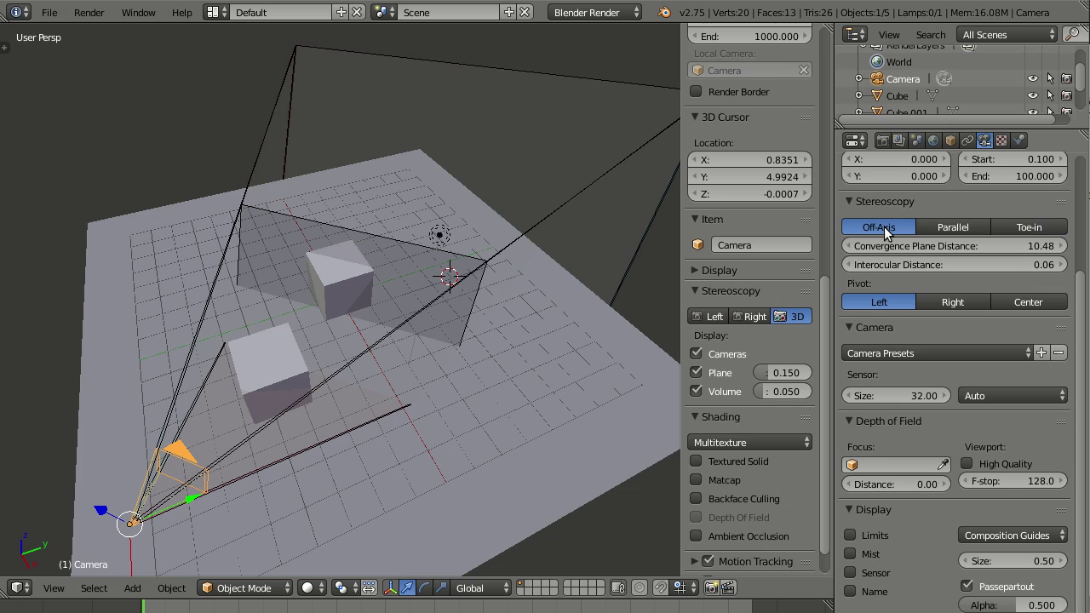